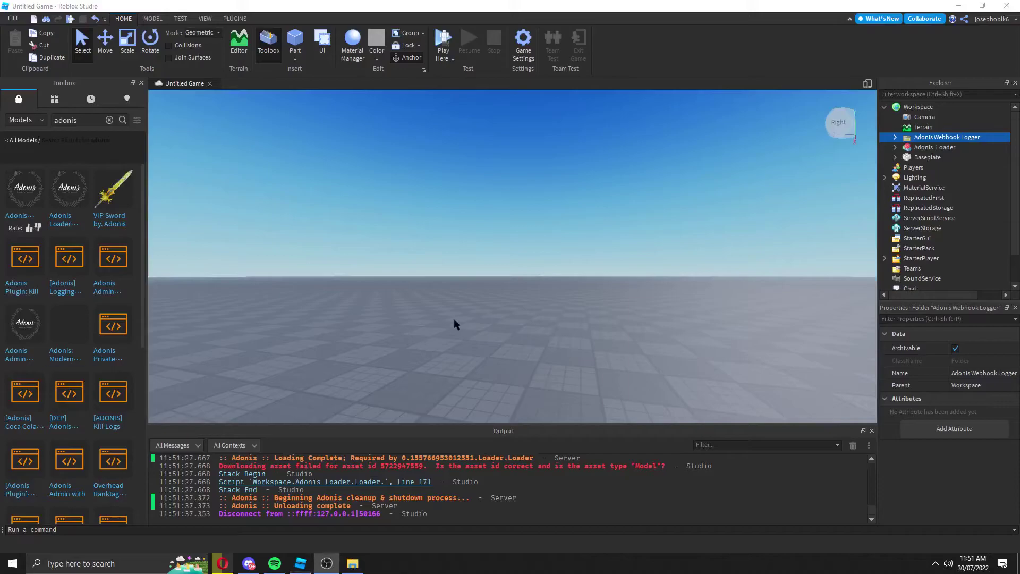
Step: Expand the Adonis Webhook Logger folder and view, then close, its Notes script
{"action": "left_click", "coordinate": [467, 318]}
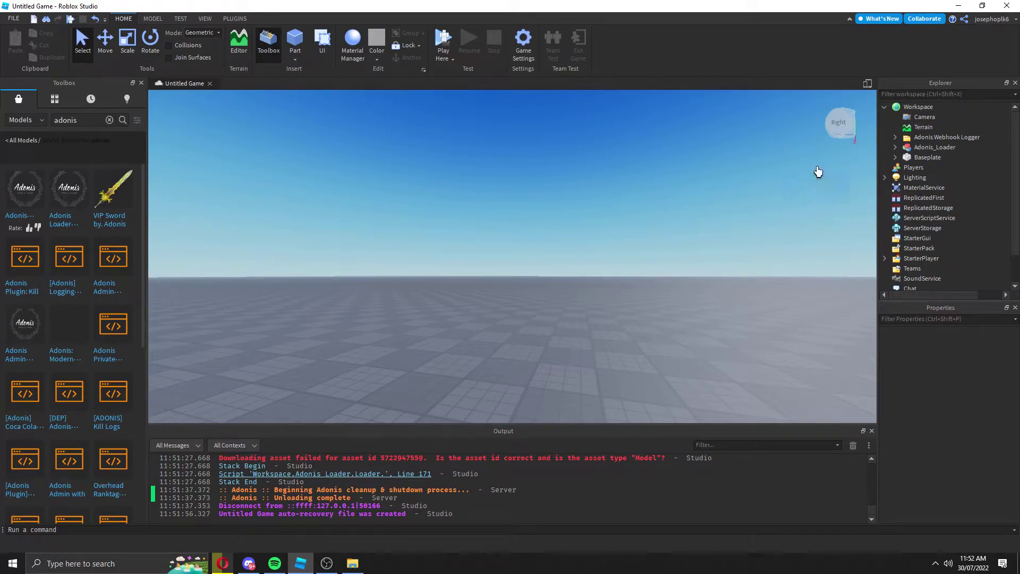
{"action": "left_click", "coordinate": [894, 137]}
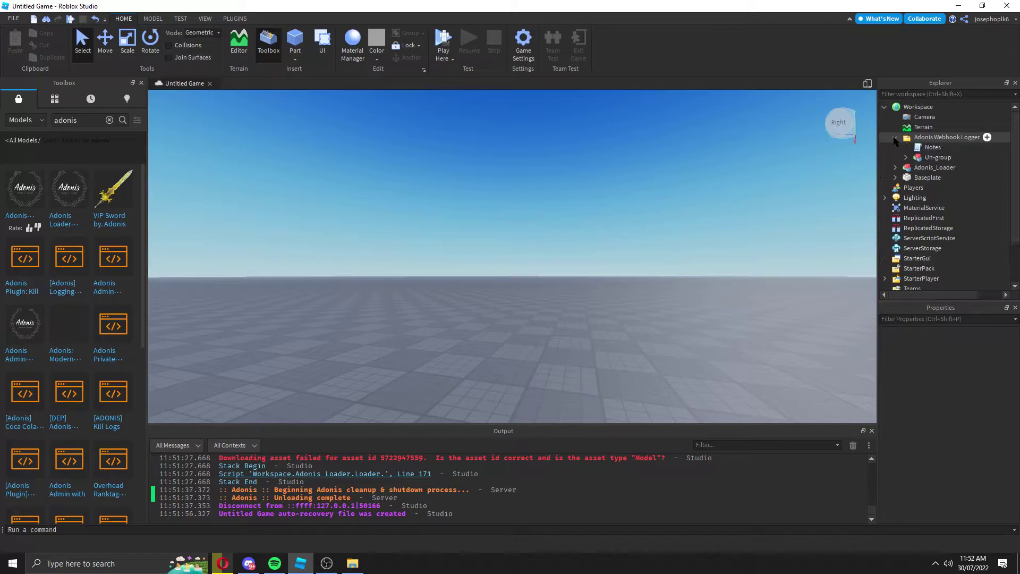
{"action": "double_click", "coordinate": [919, 147]}
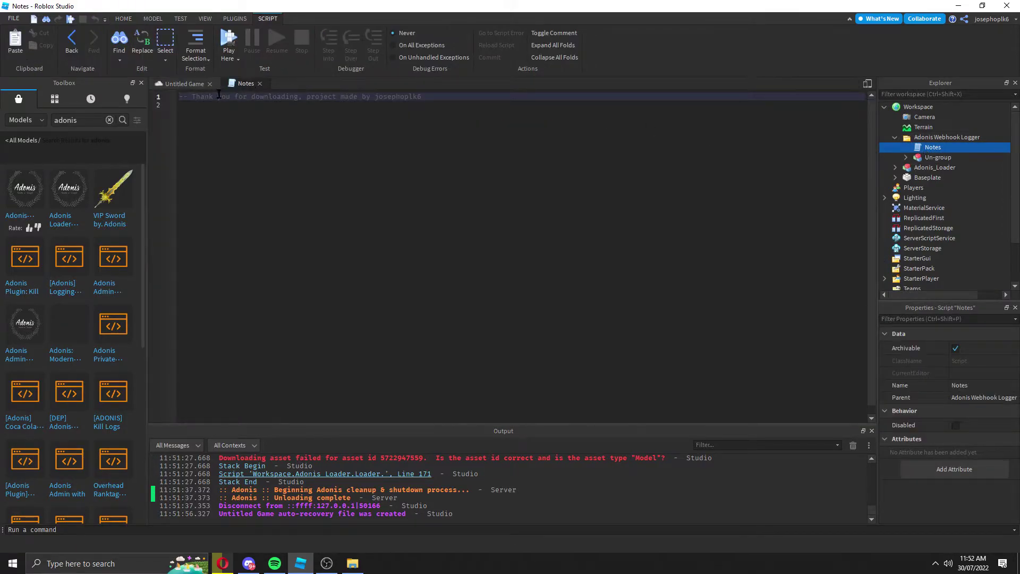
{"action": "left_click", "coordinate": [260, 83]}
Step: Expand the Un-group model and open the Server: Logger module script
{"action": "left_click", "coordinate": [937, 158]}
{"action": "left_click", "coordinate": [911, 138]}
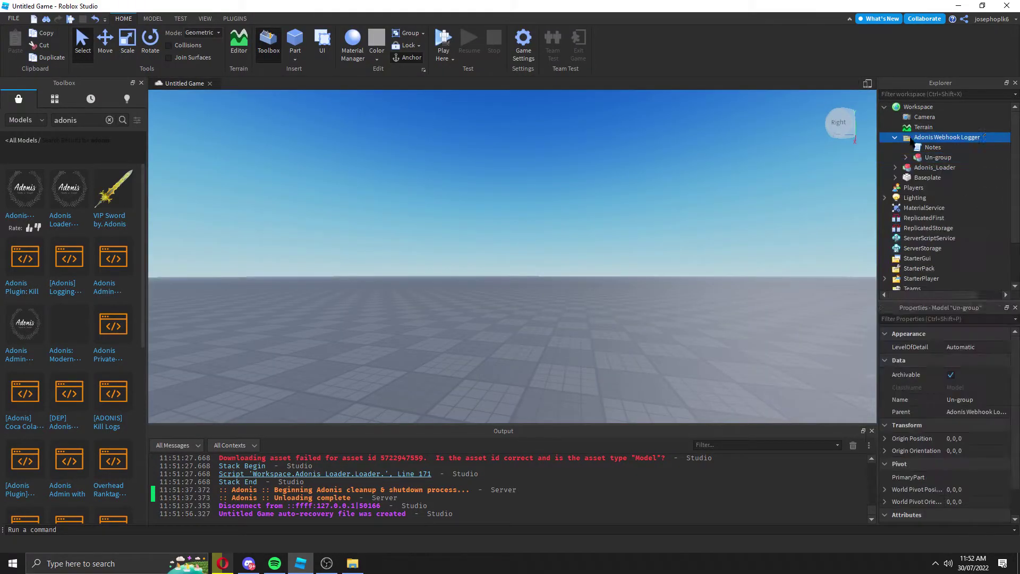
{"action": "left_click", "coordinate": [906, 157]}
{"action": "left_click", "coordinate": [937, 167]}
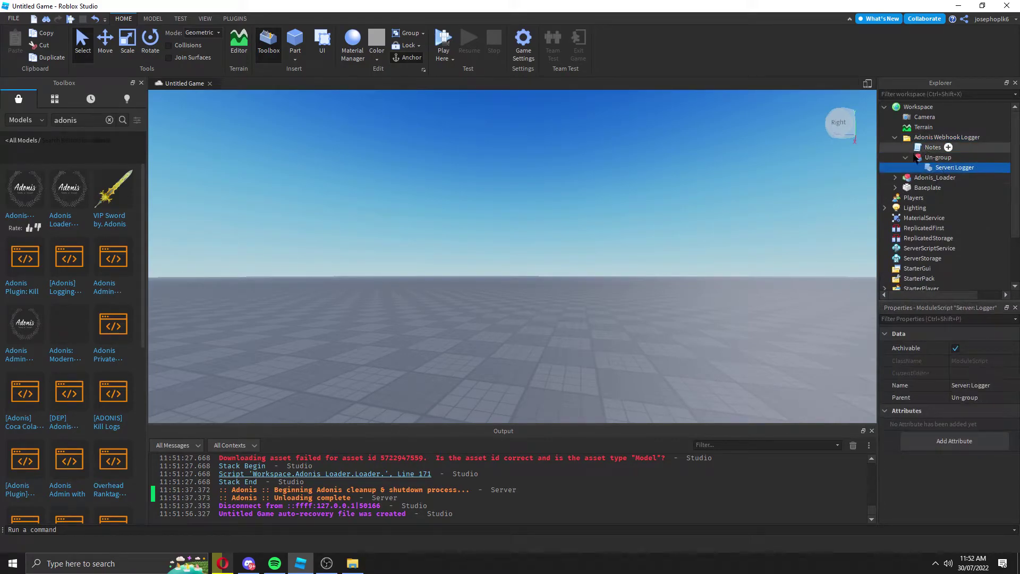
{"action": "double_click", "coordinate": [937, 168]}
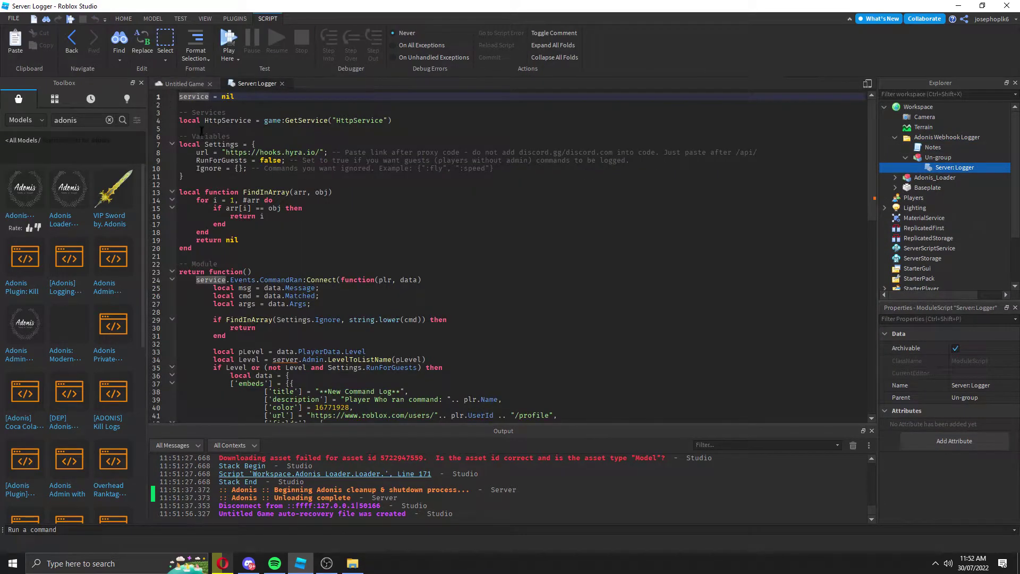
Step: Highlight the hooks.hyra.io webhook url on line 8 of the Settings table
{"action": "left_click", "coordinate": [205, 148]}
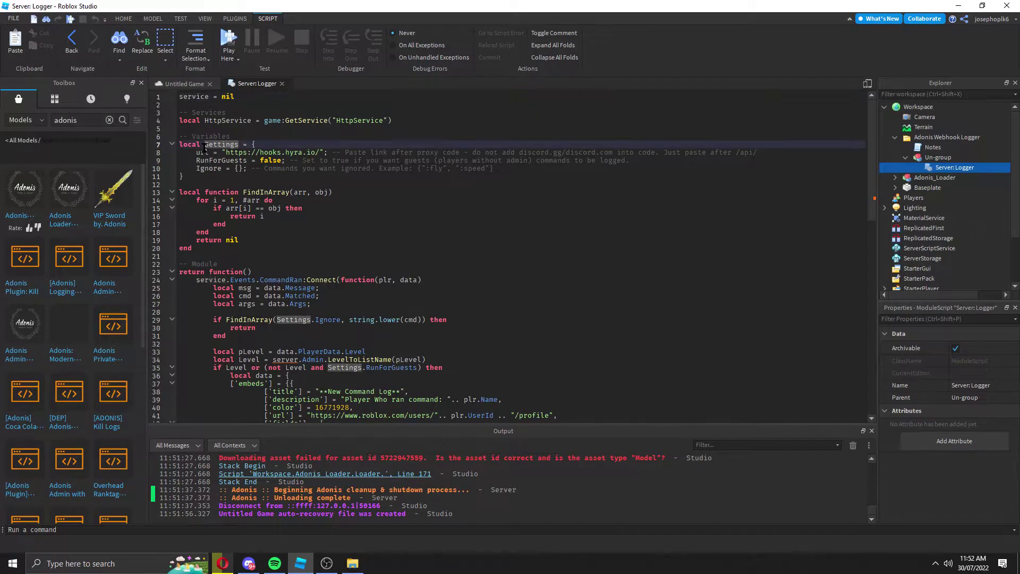
{"action": "left_click_drag", "start_coordinate": [180, 153], "coordinate": [581, 152]}
{"action": "left_click", "coordinate": [333, 168]}
{"action": "left_click_drag", "start_coordinate": [221, 153], "coordinate": [321, 153]}
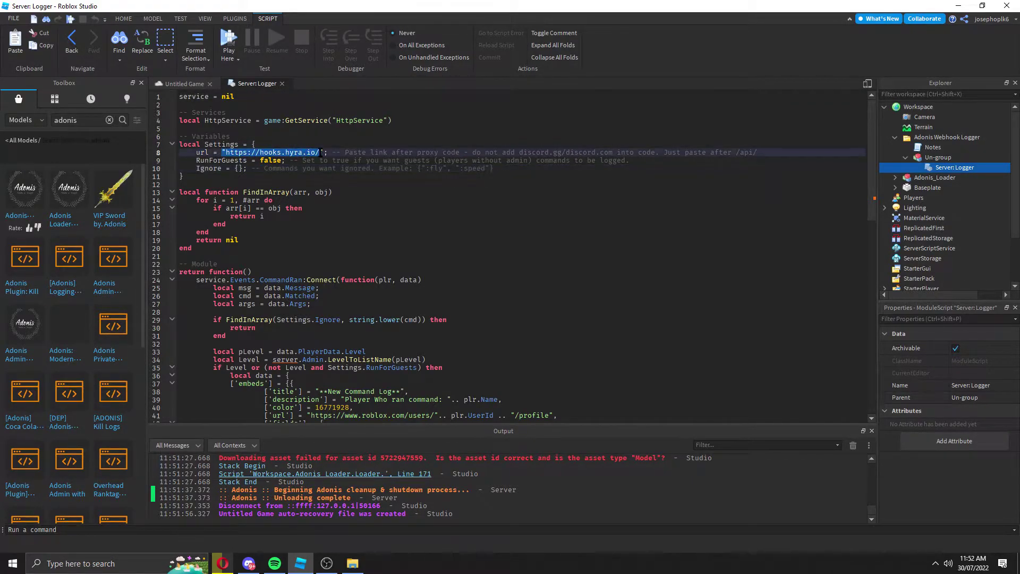
{"action": "left_click", "coordinate": [324, 153]}
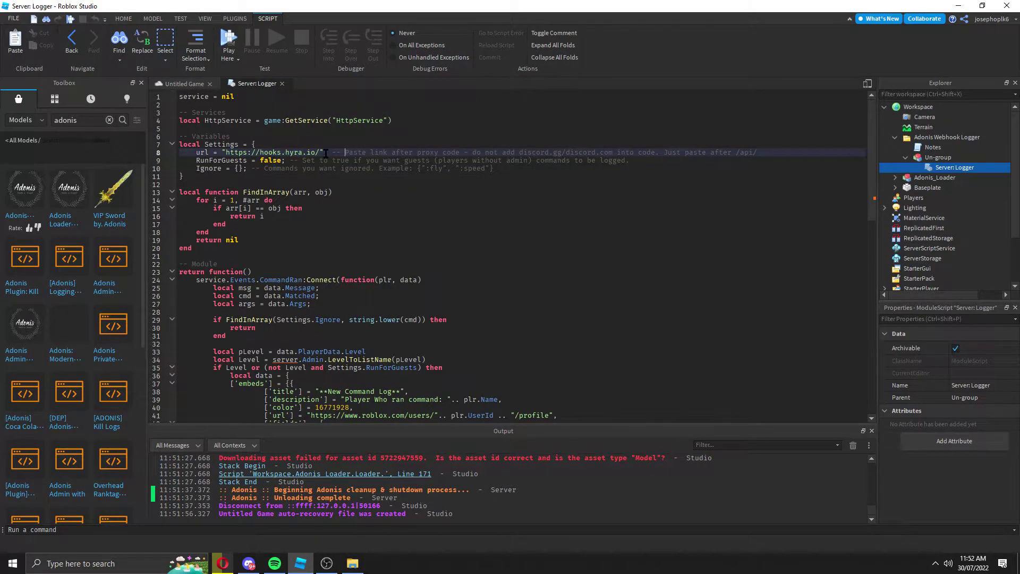
{"action": "left_click_drag", "start_coordinate": [202, 159], "coordinate": [202, 168]}
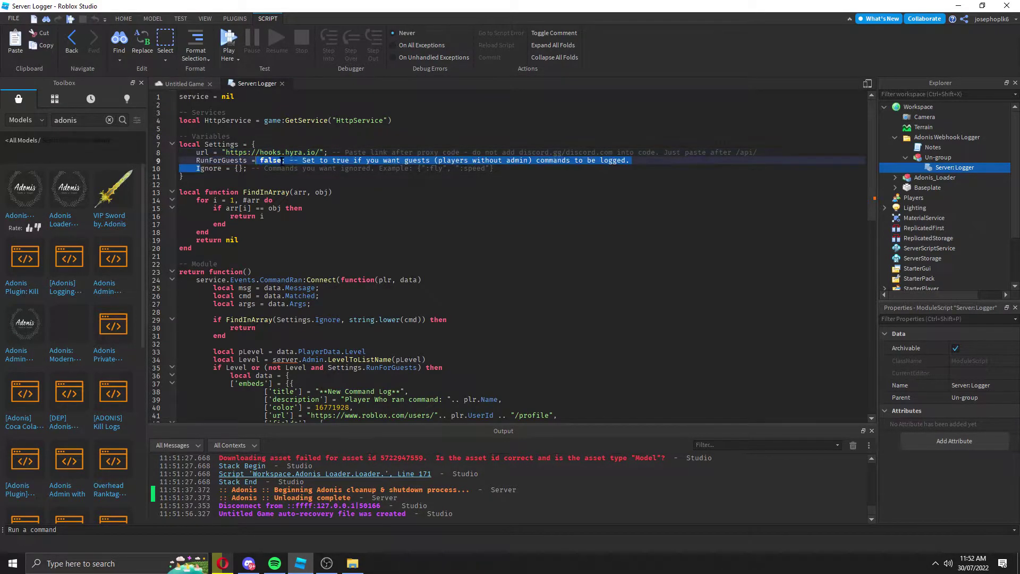
{"action": "left_click", "coordinate": [282, 160]}
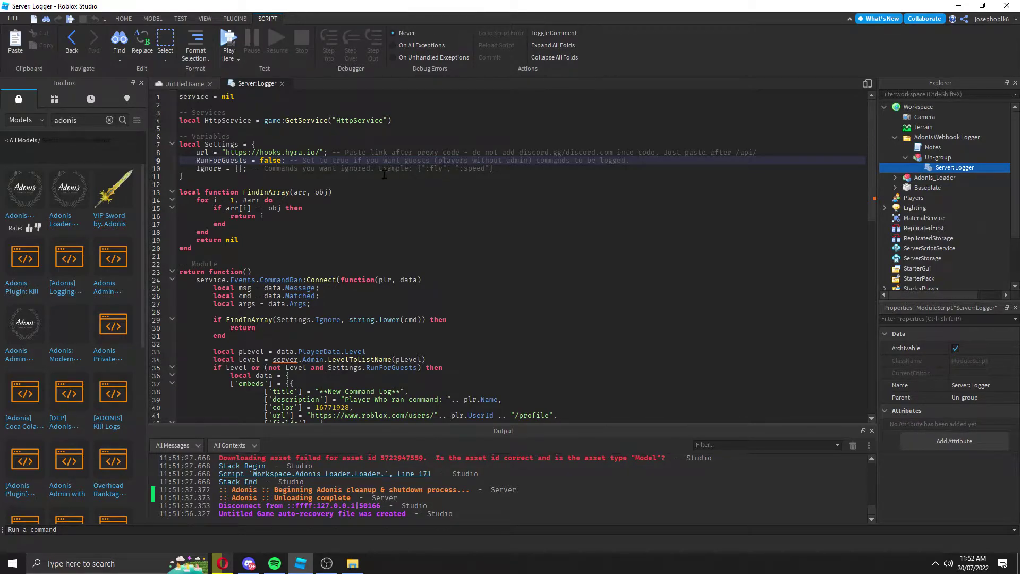
{"action": "left_click_drag", "start_coordinate": [431, 164], "coordinate": [491, 169]}
{"action": "left_click", "coordinate": [566, 162]}
{"action": "left_click", "coordinate": [549, 168]}
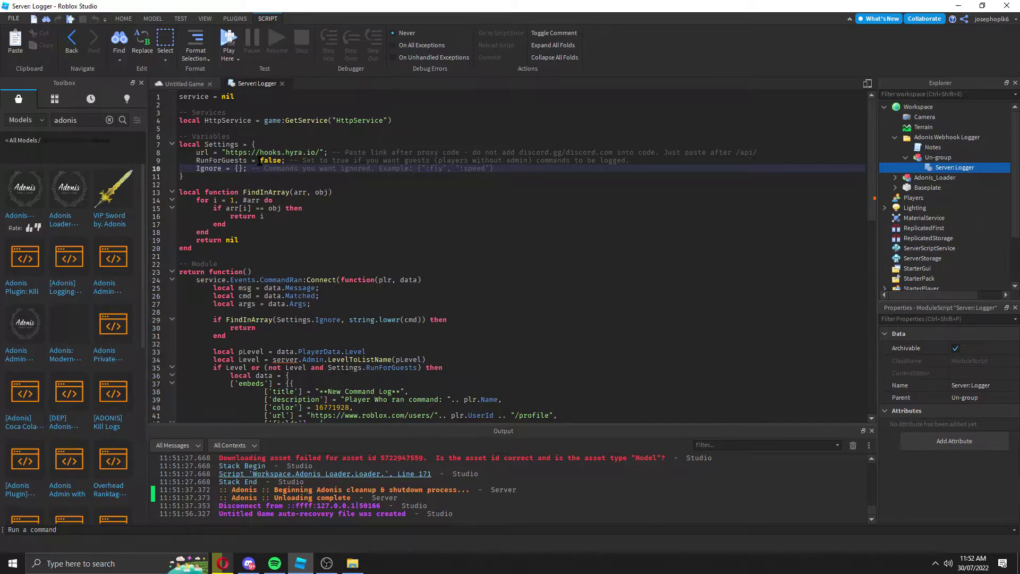
{"action": "left_click", "coordinate": [237, 167]}
{"action": "type", "text": "\":fly\""}
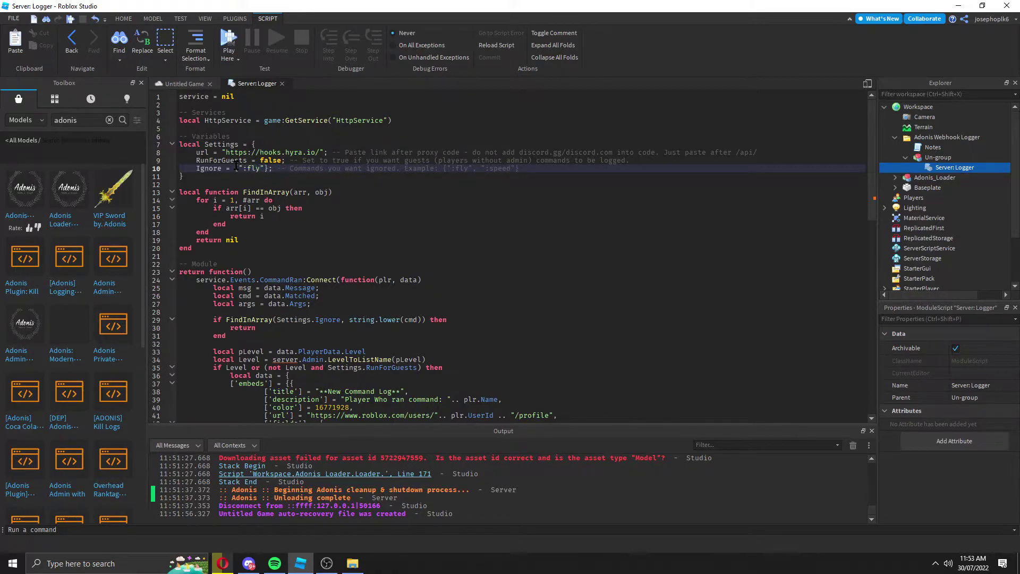
{"action": "key", "text": "BackSpace"}
{"action": "key", "text": "BackSpace"}
{"action": "key", "text": "BackSpace"}
{"action": "key", "text": "BackSpace"}
{"action": "key", "text": "BackSpace"}
{"action": "key", "text": "BackSpace"}
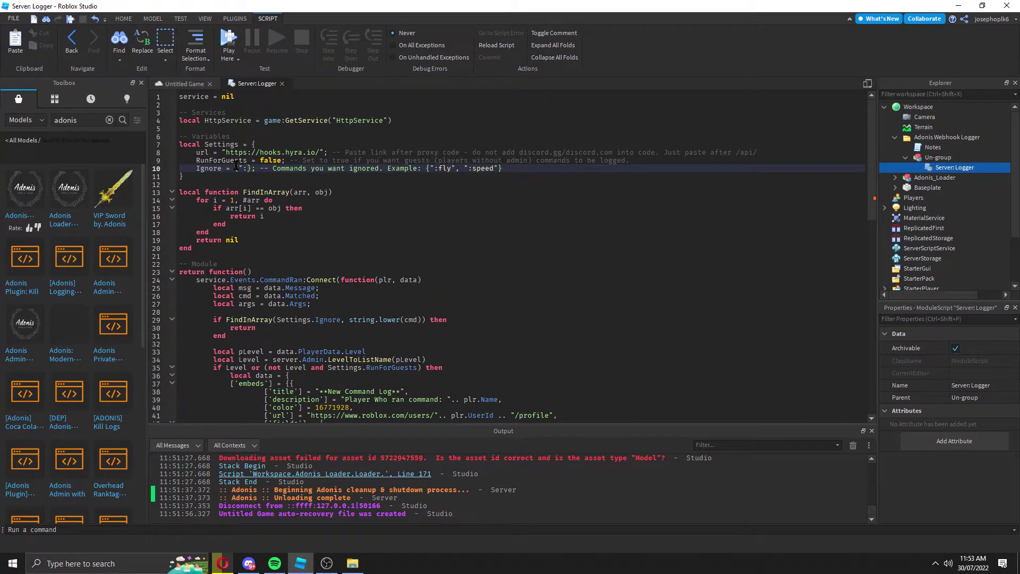
{"action": "left_click", "coordinate": [436, 200]}
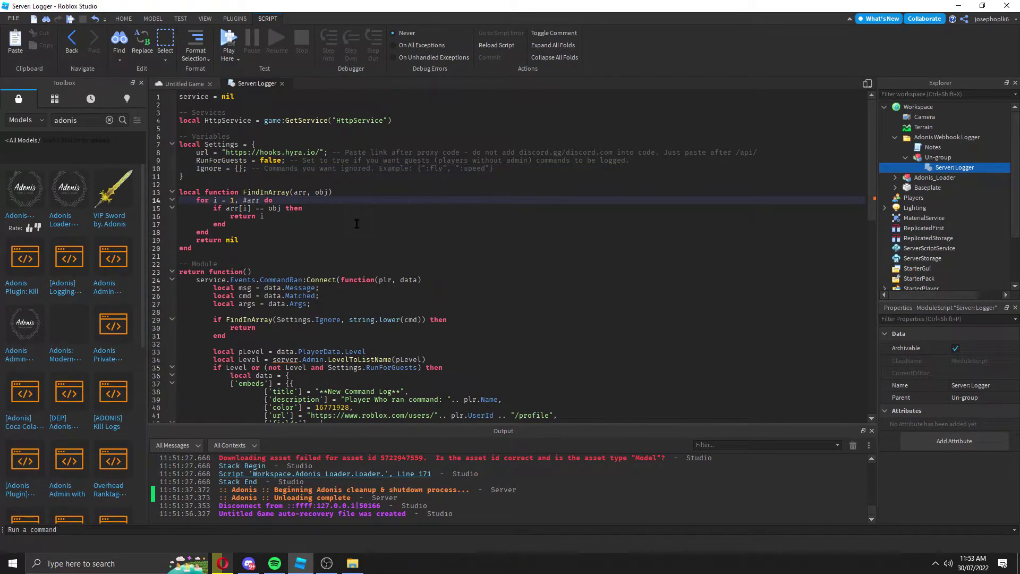
Step: Scroll to the embeds table and highlight the New Command Log embed on lines 32–38
{"action": "scroll", "coordinate": [355, 224], "scroll_direction": "down", "scroll_amount": 5}
{"action": "scroll", "coordinate": [252, 158], "scroll_direction": "down", "scroll_amount": 2}
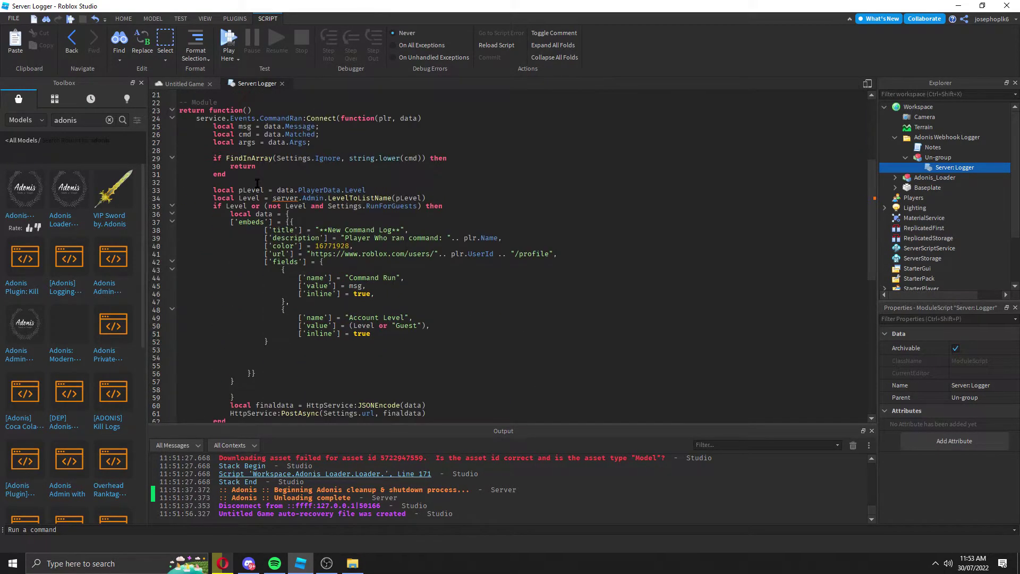
{"action": "left_click_drag", "start_coordinate": [272, 222], "coordinate": [411, 273]}
{"action": "scroll", "coordinate": [302, 224], "scroll_direction": "up", "scroll_amount": 2}
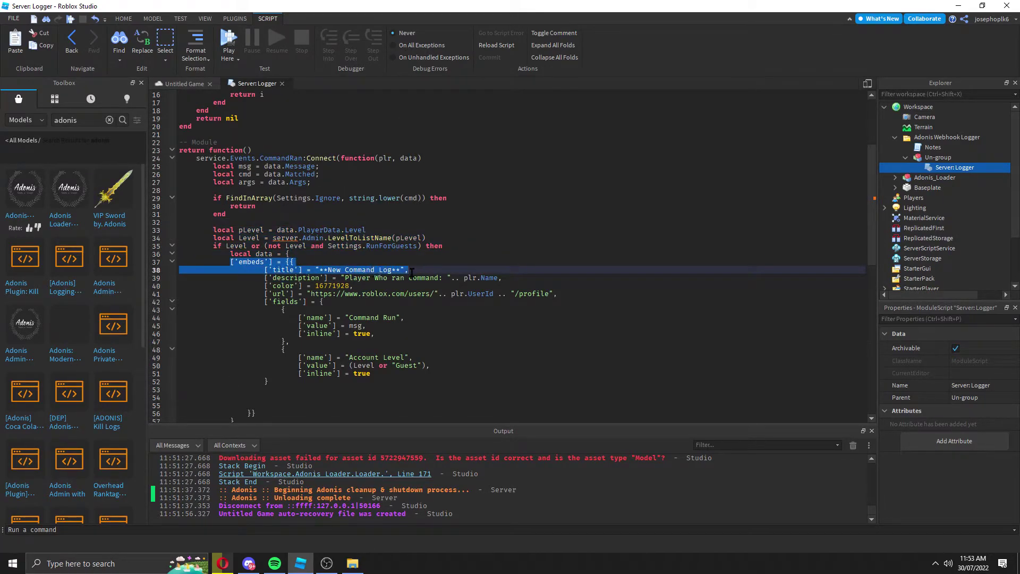
{"action": "left_click", "coordinate": [248, 563]}
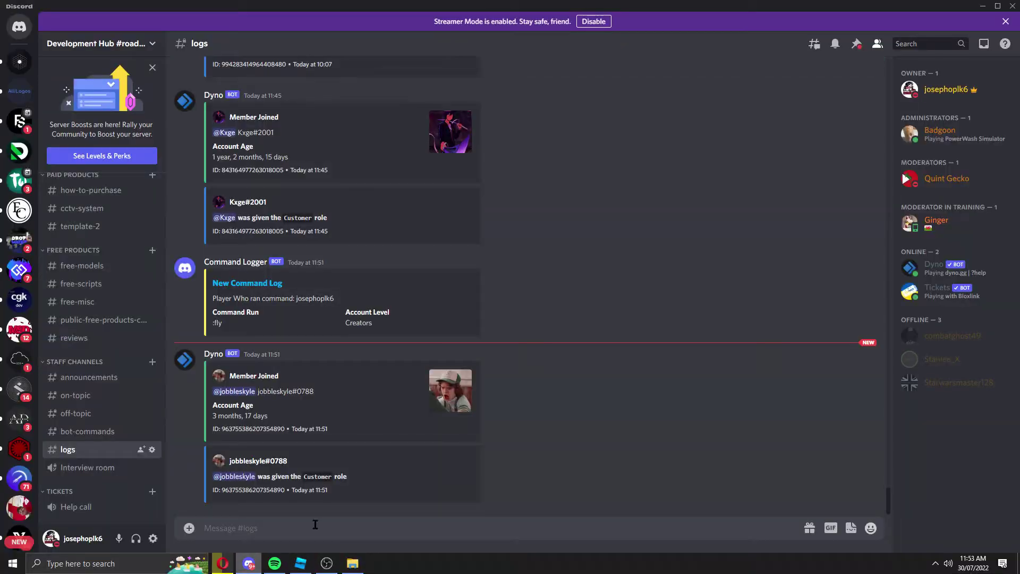
{"action": "double_click", "coordinate": [221, 298]}
{"action": "left_click_drag", "start_coordinate": [215, 291], "coordinate": [217, 313]}
{"action": "left_click", "coordinate": [223, 320]}
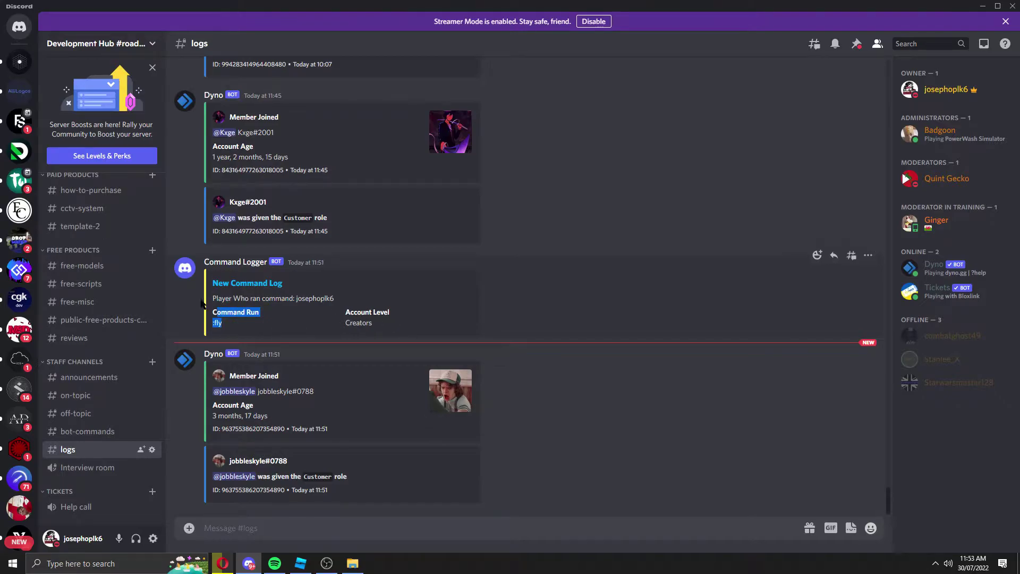
{"action": "left_click", "coordinate": [310, 568]}
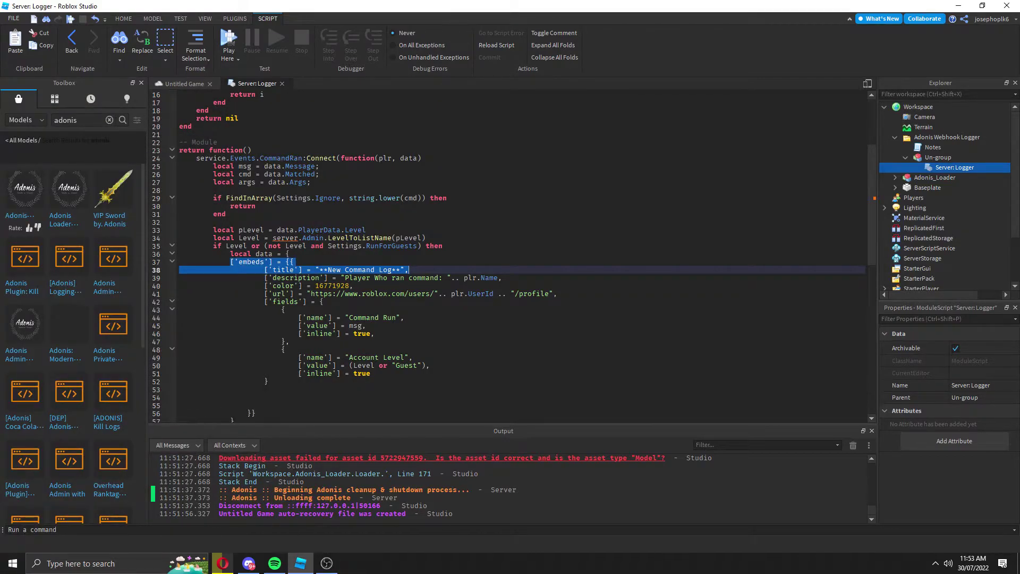
{"action": "left_click", "coordinate": [467, 287]}
{"action": "left_click_drag", "start_coordinate": [299, 278], "coordinate": [513, 293]}
{"action": "left_click_drag", "start_coordinate": [346, 317], "coordinate": [407, 317]}
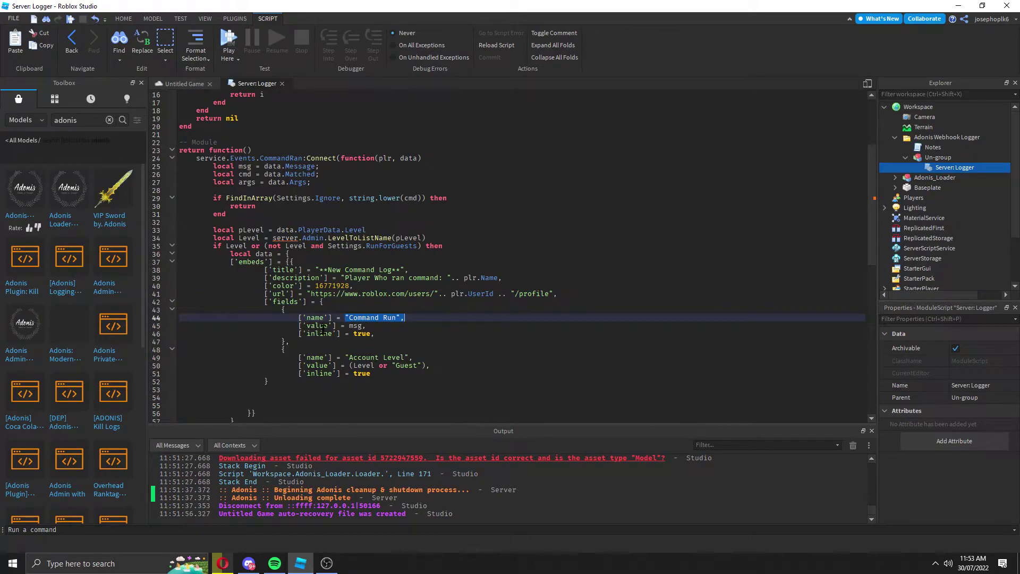
{"action": "left_click_drag", "start_coordinate": [315, 325], "coordinate": [397, 327]}
{"action": "left_click_drag", "start_coordinate": [306, 334], "coordinate": [396, 335]}
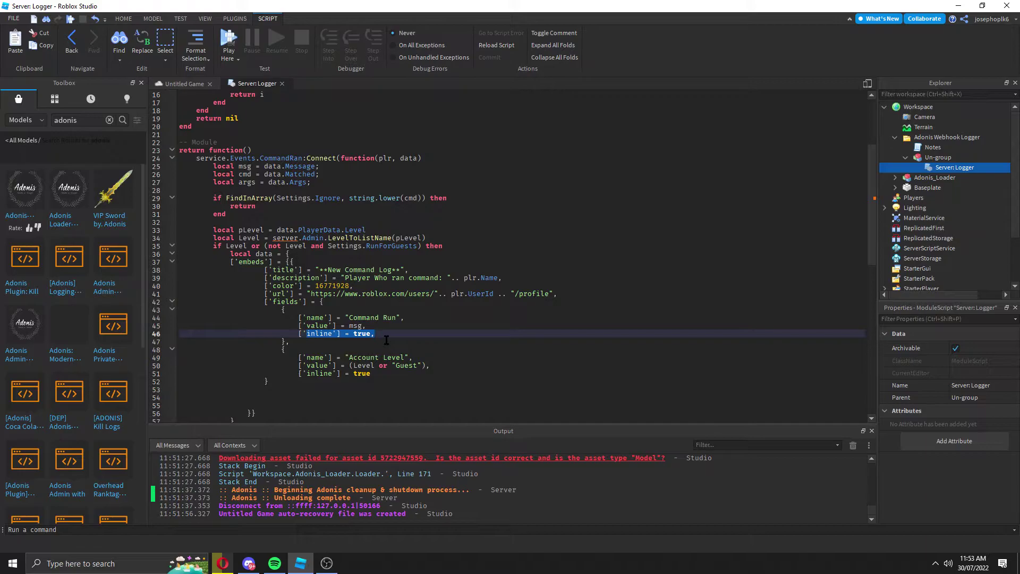
{"action": "scroll", "coordinate": [319, 128], "scroll_direction": "up", "scroll_amount": 5}
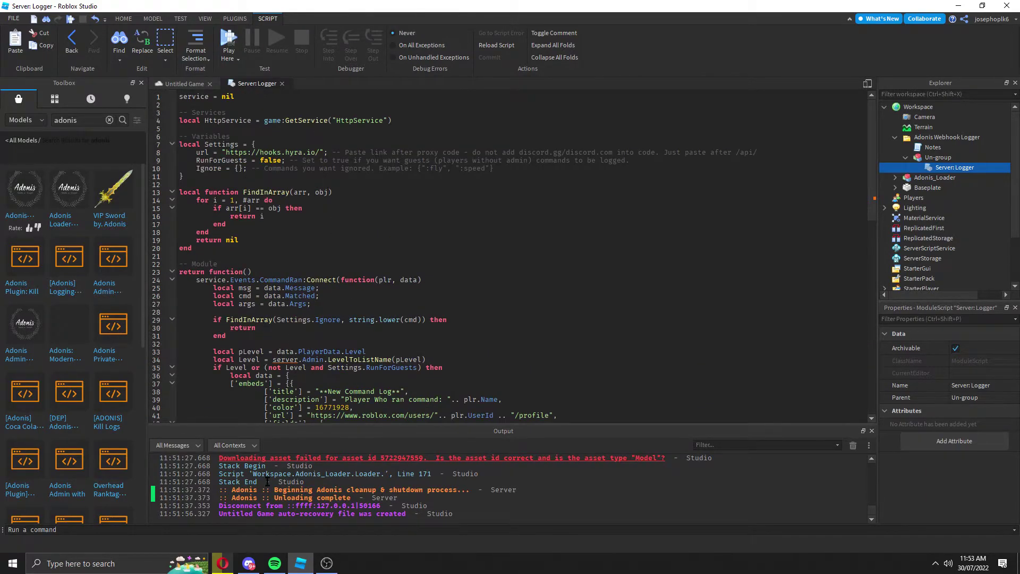
Step: Copy the Command Logger webhook URL from the #logs channel's Integrations, then return to Studio
{"action": "left_click", "coordinate": [249, 563]}
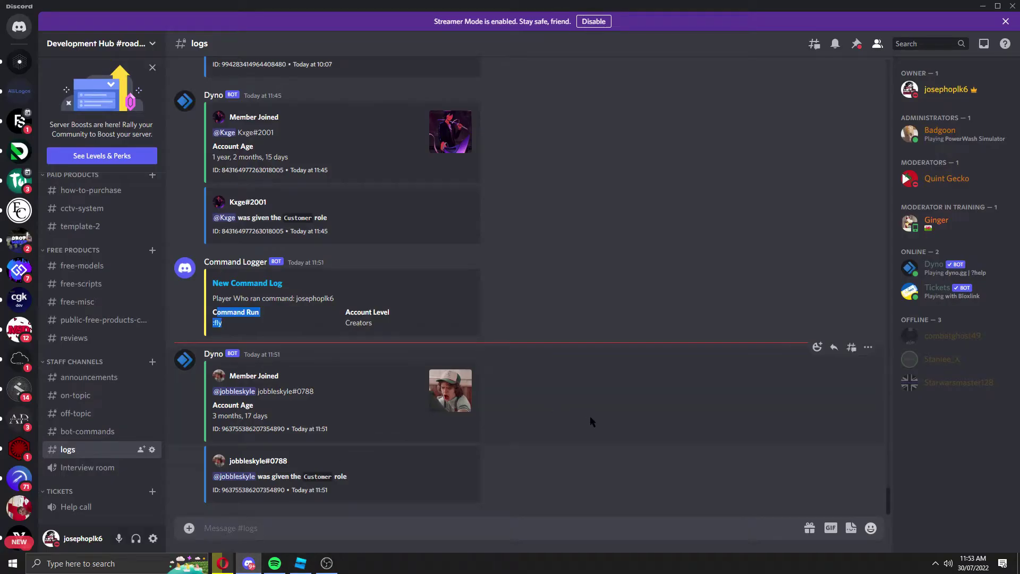
{"action": "left_click", "coordinate": [152, 450]}
{"action": "left_click", "coordinate": [273, 118]}
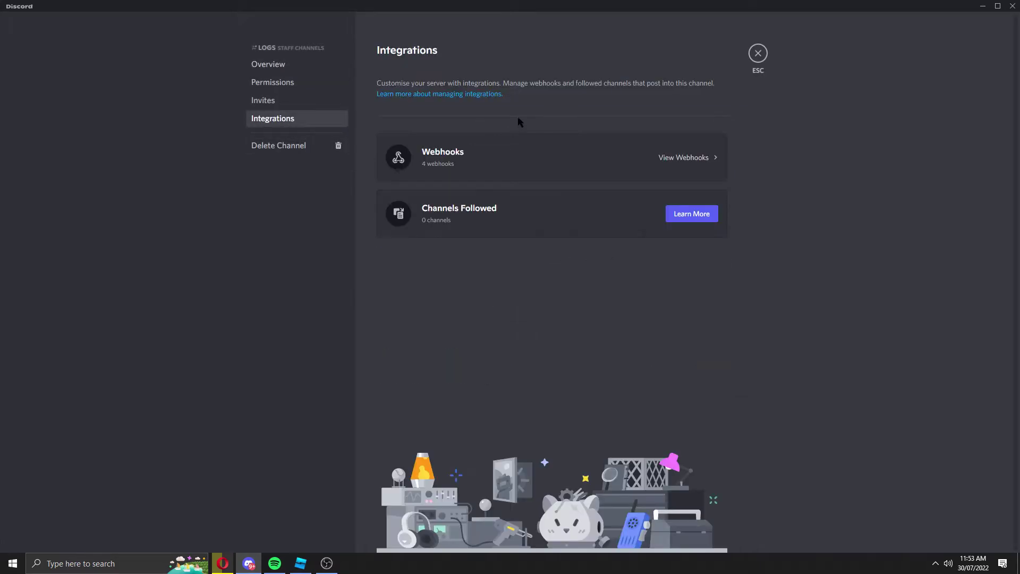
{"action": "left_click", "coordinate": [691, 162]}
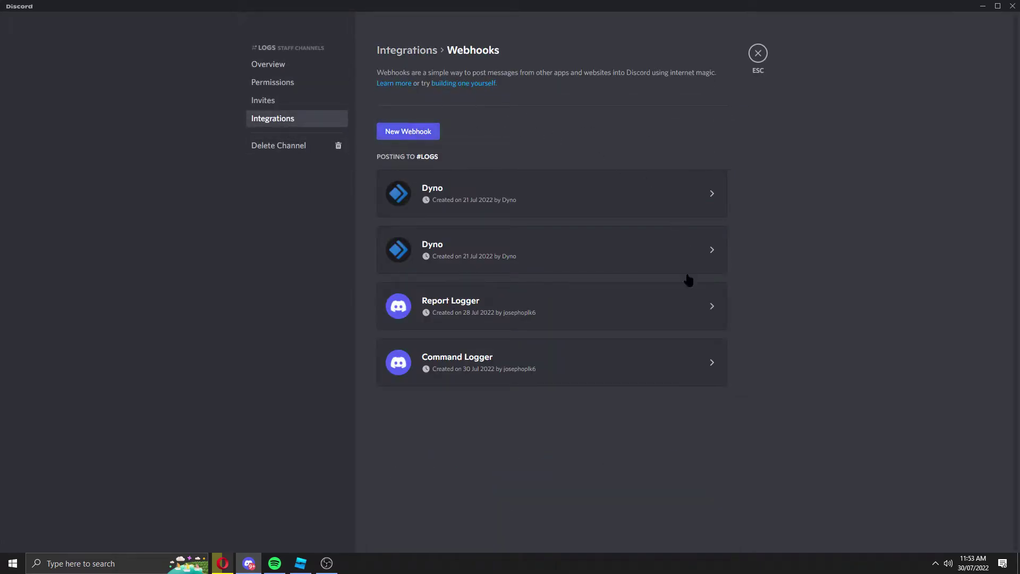
{"action": "left_click", "coordinate": [634, 358]}
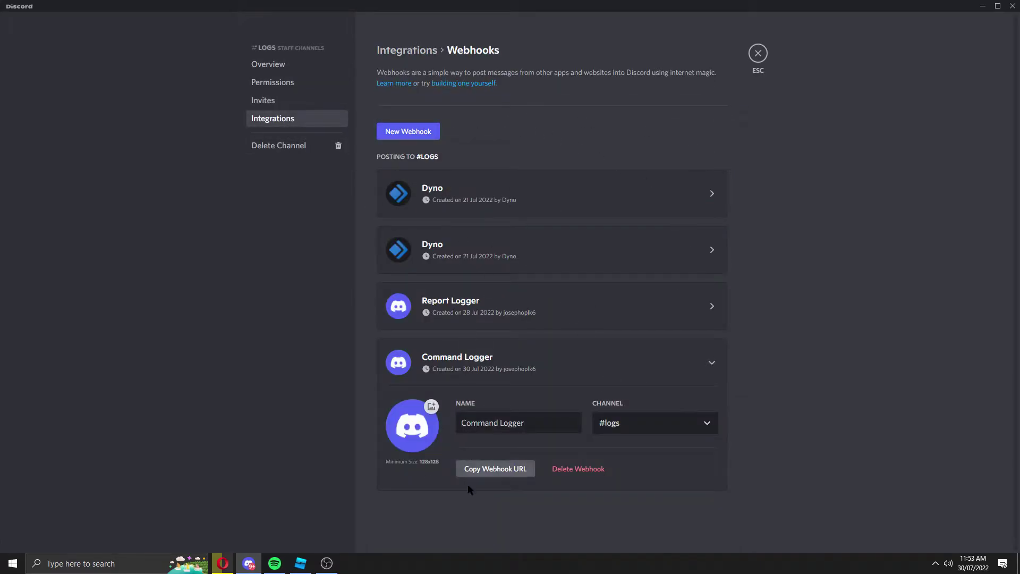
{"action": "left_click", "coordinate": [484, 470]}
{"action": "left_click", "coordinate": [758, 53]}
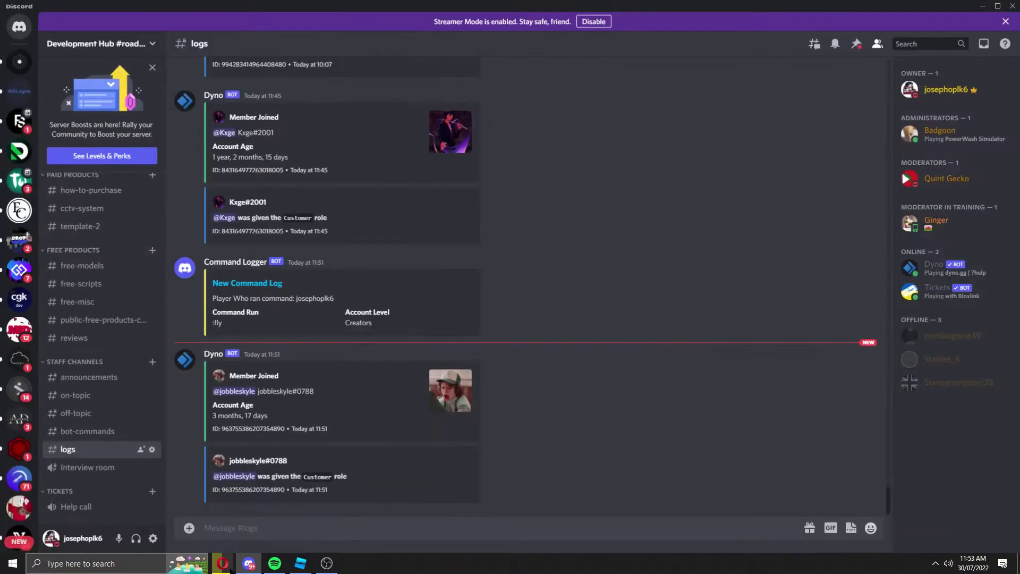
{"action": "left_click", "coordinate": [301, 564]}
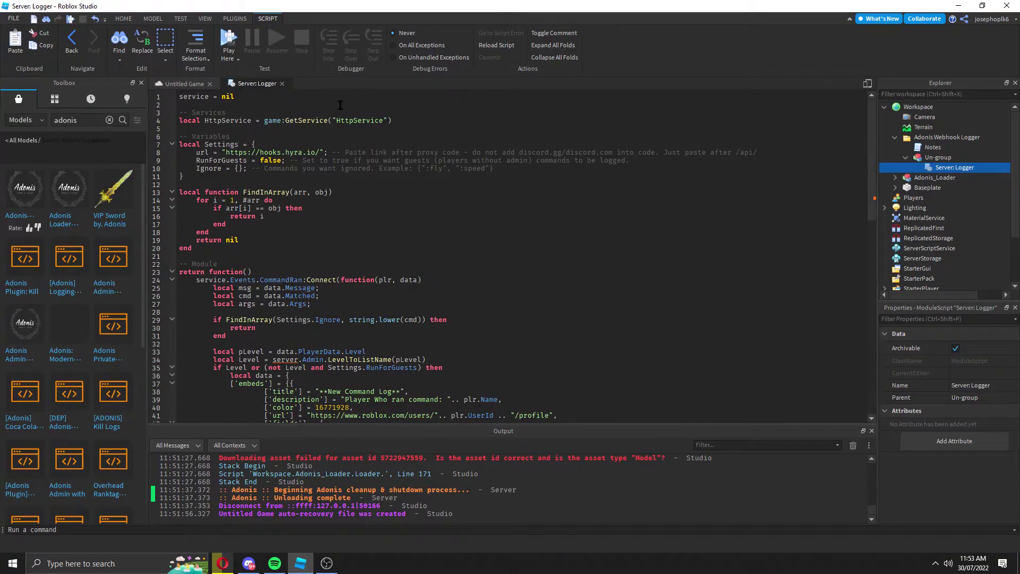
{"action": "left_click", "coordinate": [324, 152]}
{"action": "key", "text": "ctrl+v"}
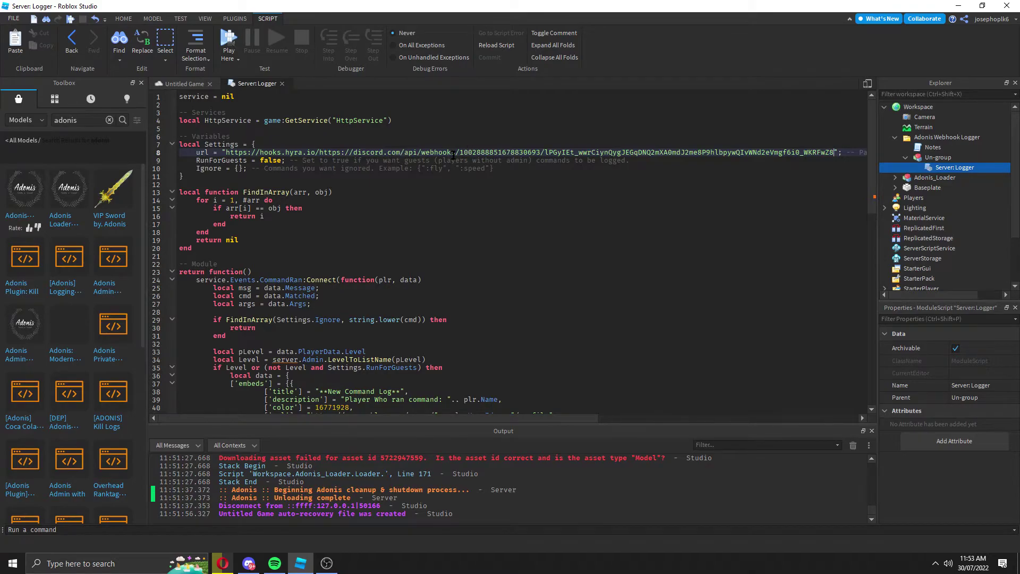
{"action": "left_click_drag", "start_coordinate": [405, 152], "coordinate": [320, 152]}
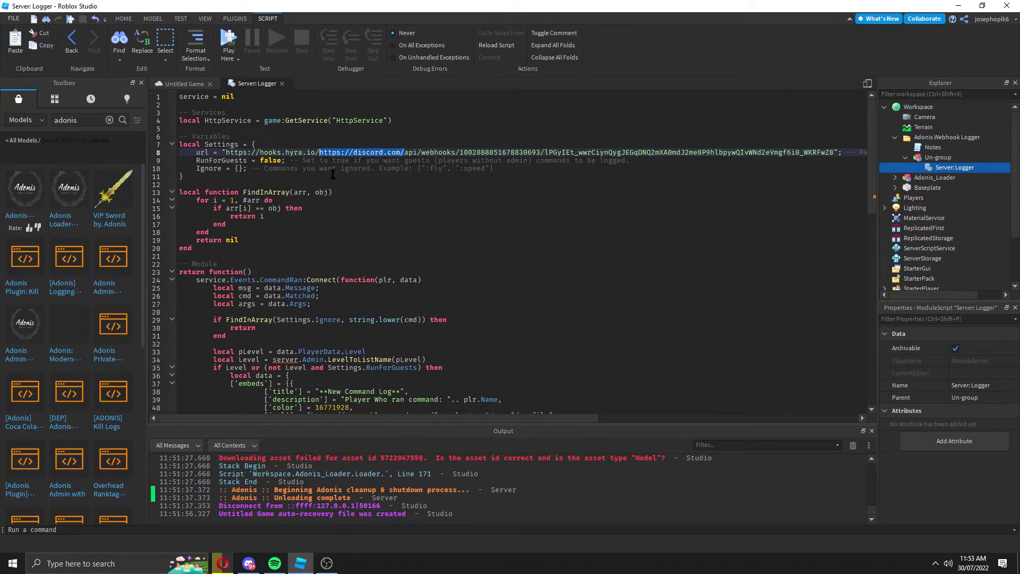
{"action": "key", "text": "BackSpace"}
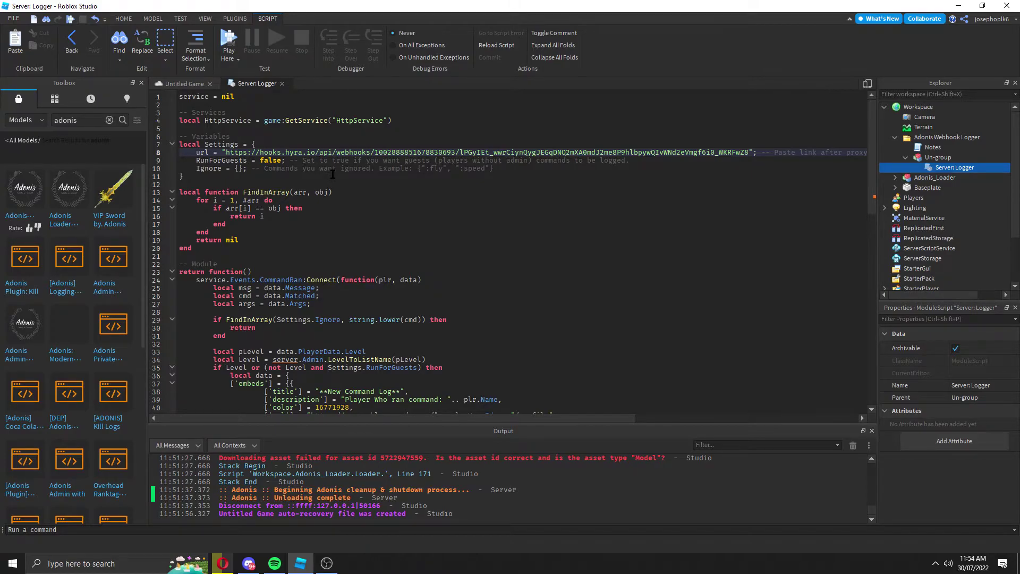
Step: Close the script and move Server: Logger into Adonis_Loader > Config > Plugins
{"action": "left_click", "coordinate": [283, 83]}
{"action": "left_click", "coordinate": [895, 178]}
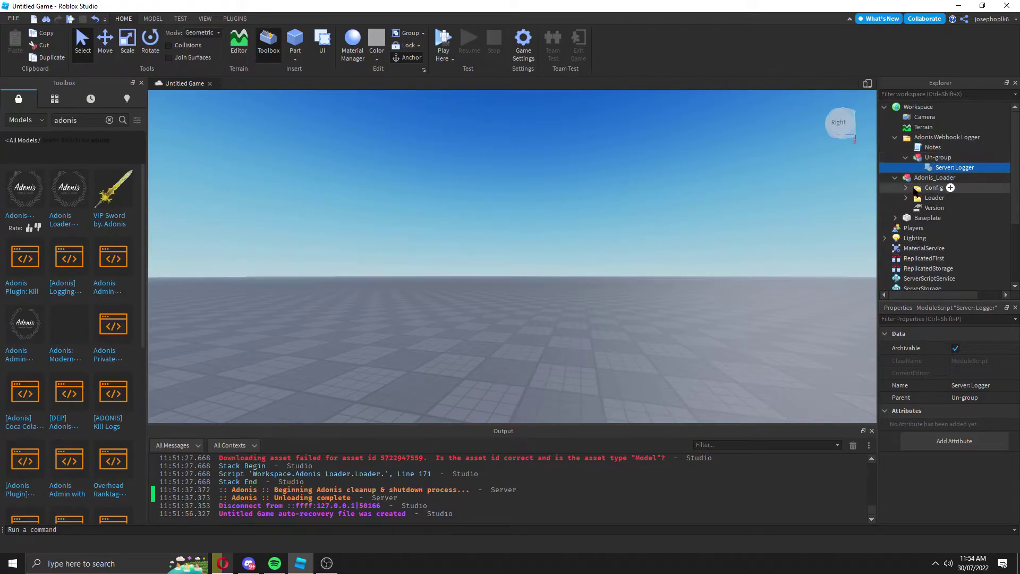
{"action": "left_click", "coordinate": [906, 187]}
{"action": "left_click", "coordinate": [917, 198]}
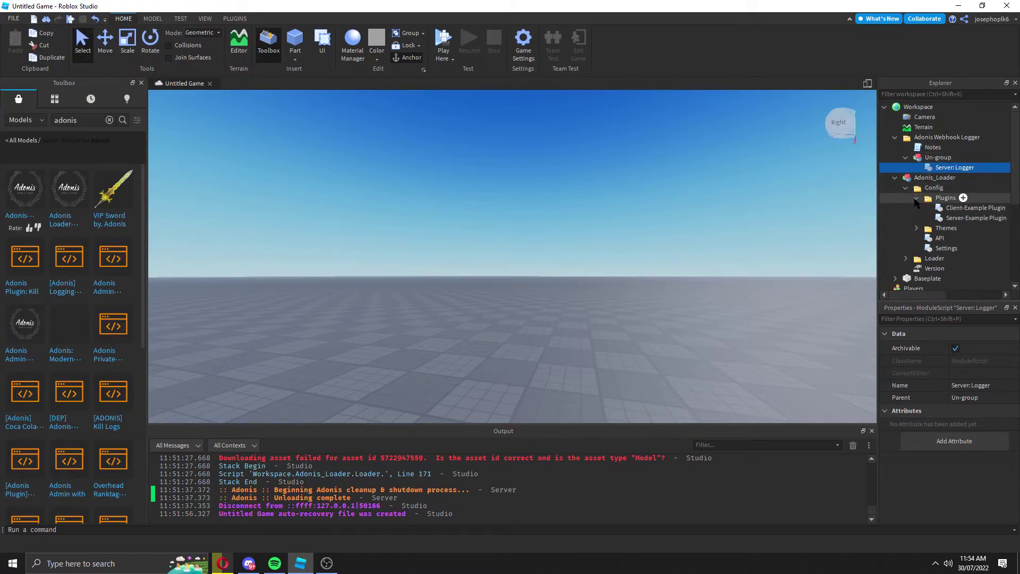
{"action": "left_click_drag", "start_coordinate": [955, 167], "coordinate": [948, 198]}
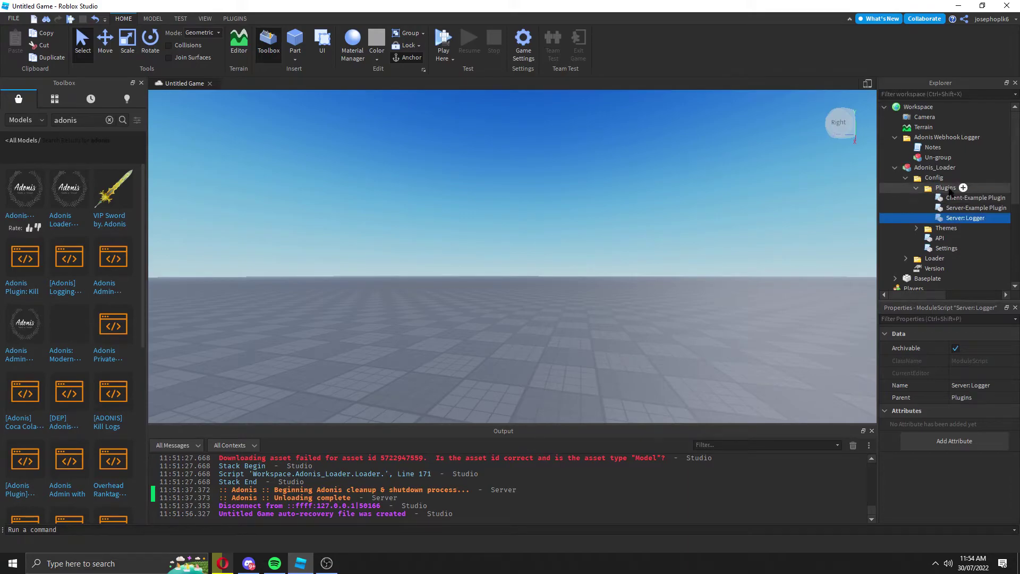
{"action": "left_click", "coordinate": [599, 171]}
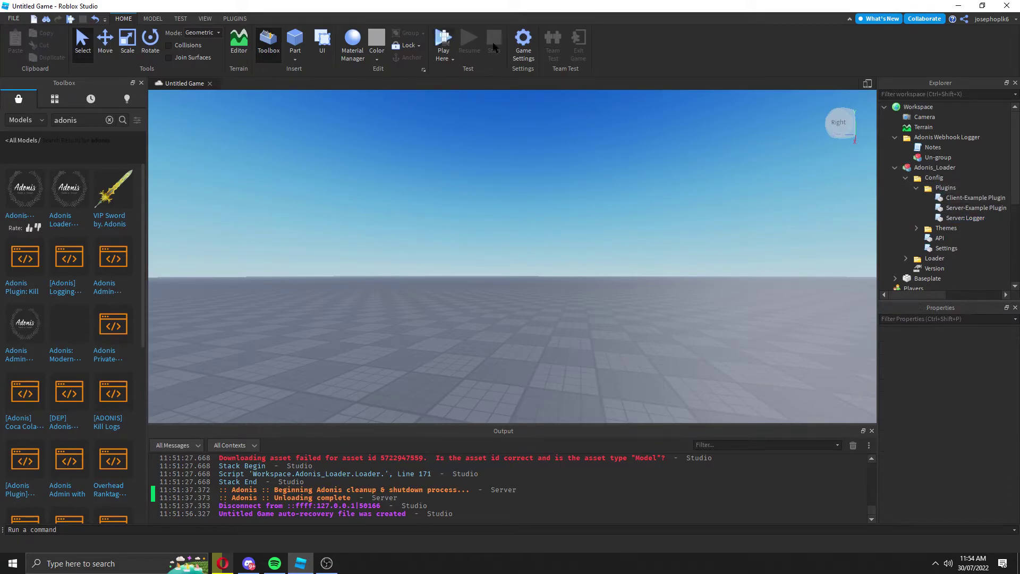
{"action": "left_click", "coordinate": [532, 51]}
{"action": "left_click", "coordinate": [311, 208]}
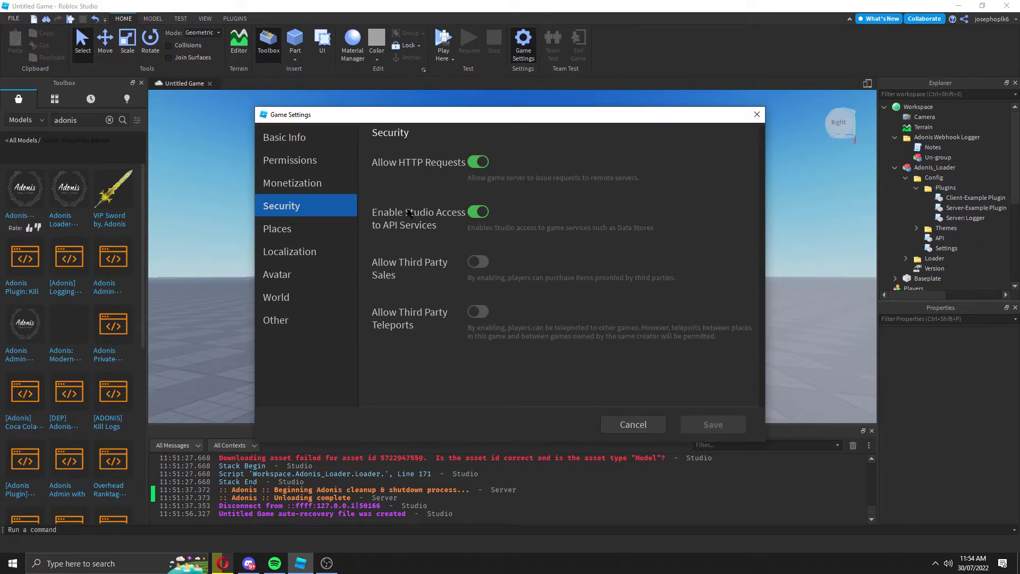
Step: Start a play-test, send a :permban command against a player in chat, and check Discord
{"action": "left_click", "coordinate": [757, 114]}
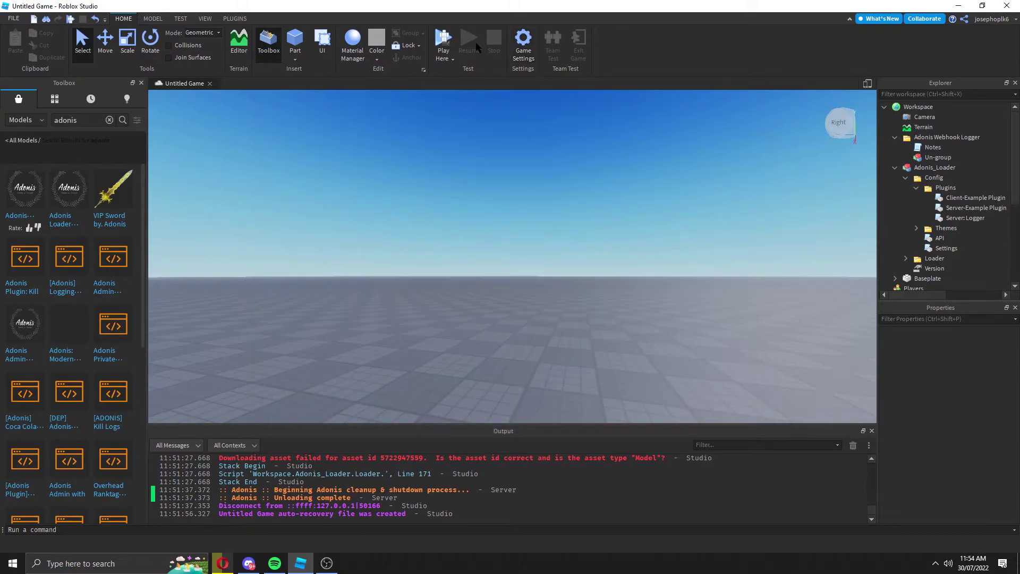
{"action": "left_click", "coordinate": [452, 42]}
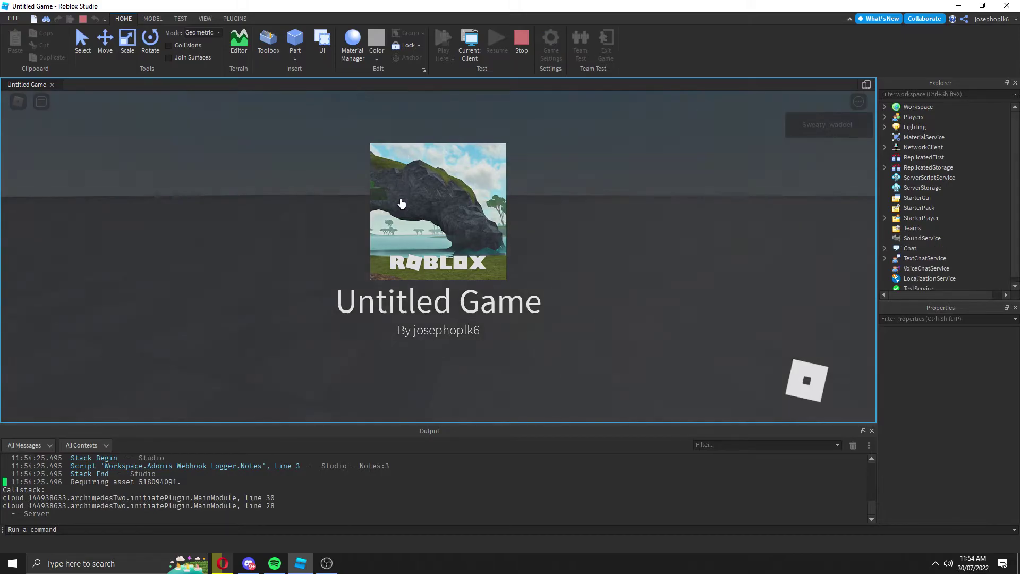
{"action": "key", "text": "slash"}
{"action": "type", "text": ":"}
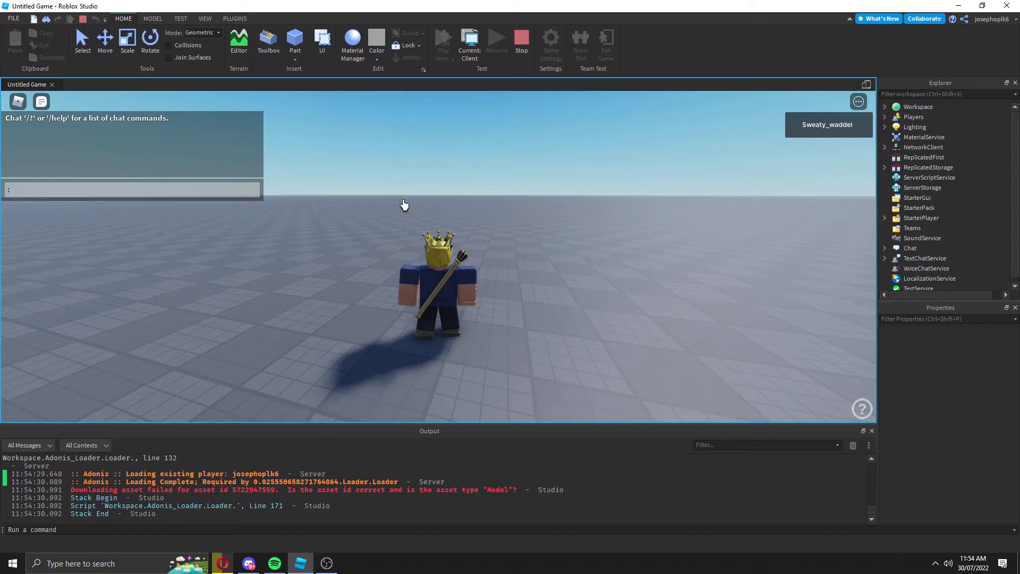
{"action": "type", "text": "permban Tommy123"}
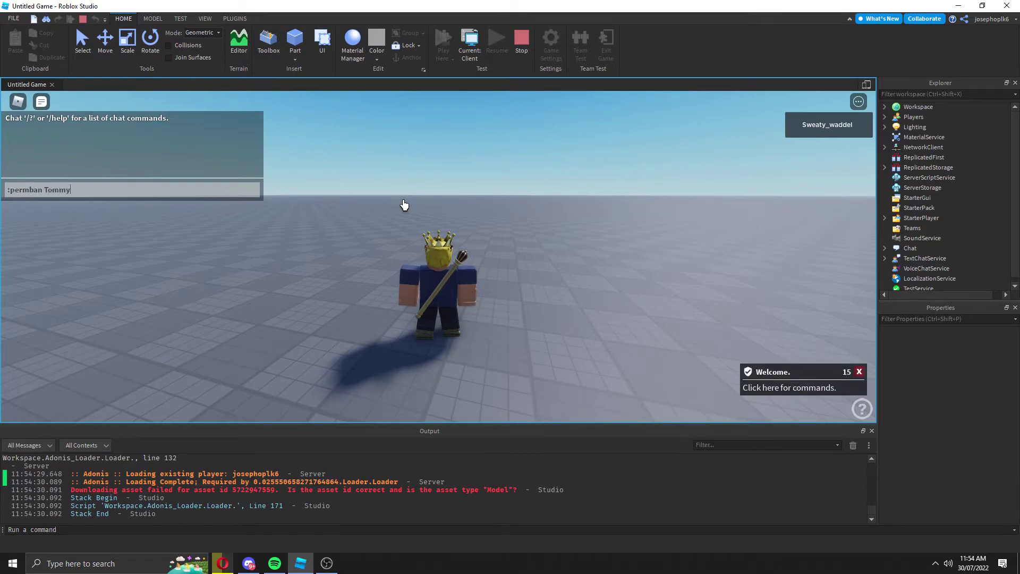
{"action": "key", "text": "Return"}
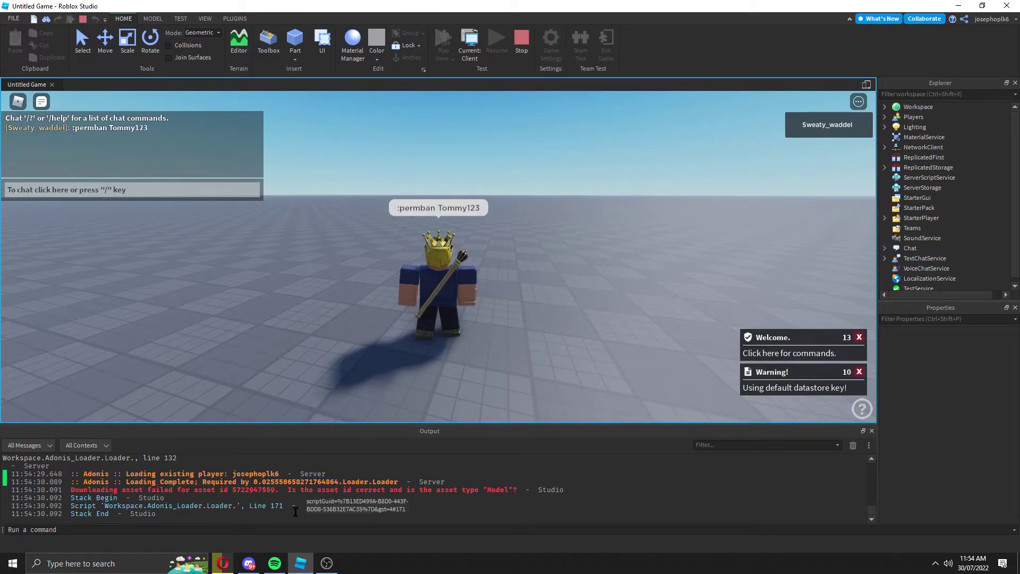
{"action": "left_click", "coordinate": [249, 564]}
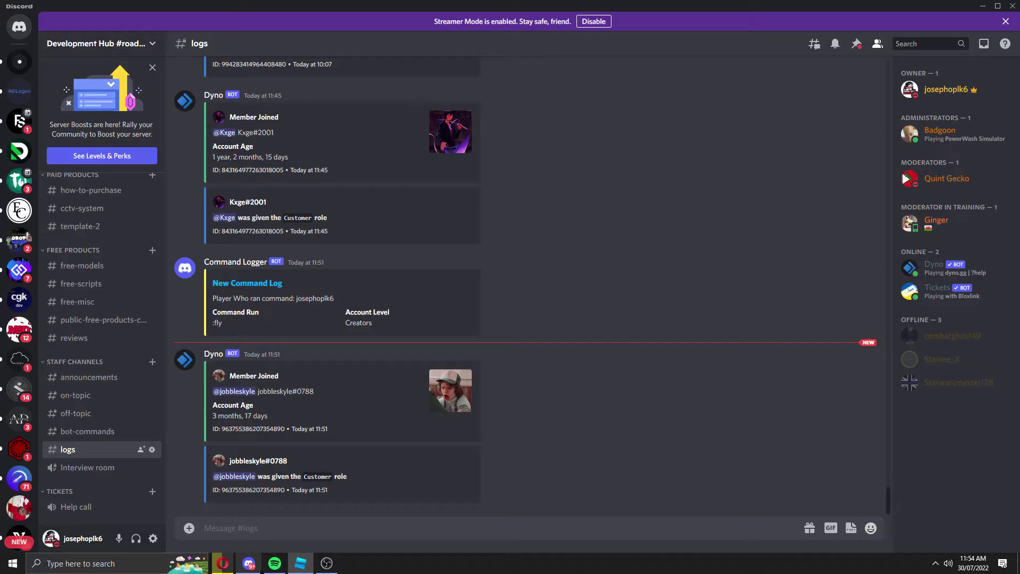
Step: Resend the :permban command in the playtest chat and check Discord's logs channel
{"action": "left_click", "coordinate": [300, 564]}
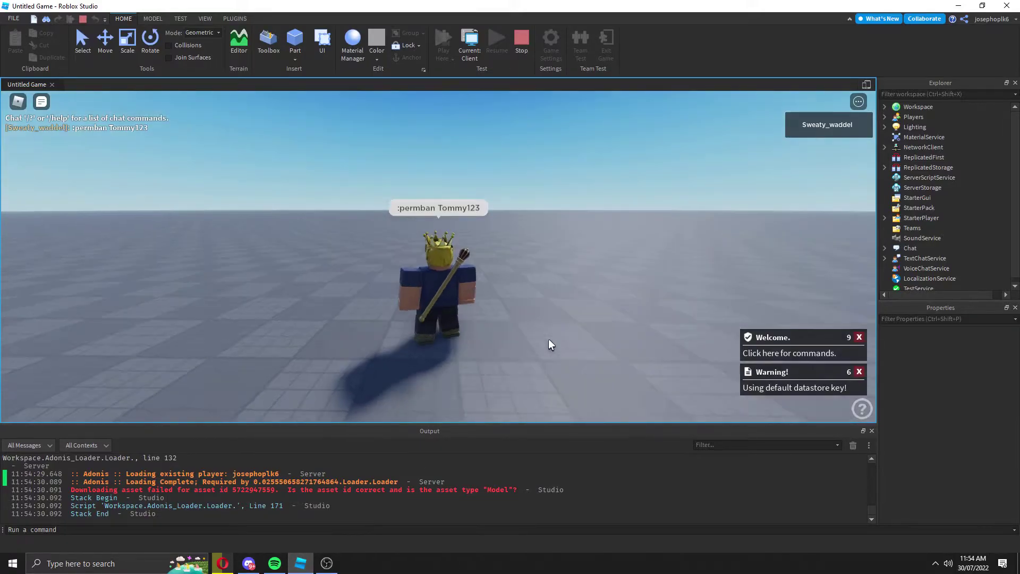
{"action": "key", "text": "slash"}
{"action": "type", "text": ":permban"}
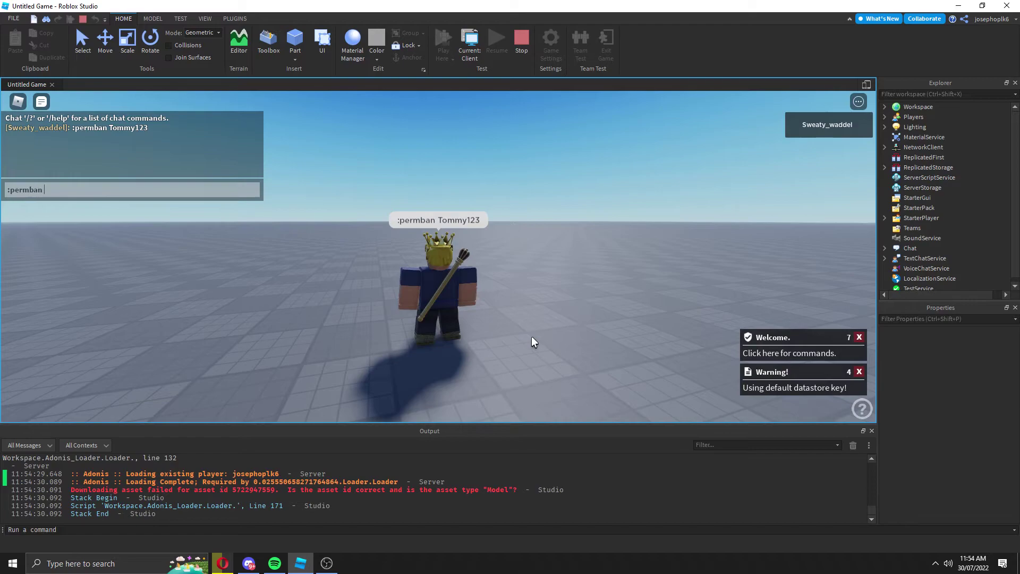
{"action": "type", "text": " Tommy123"}
{"action": "key", "text": "Return"}
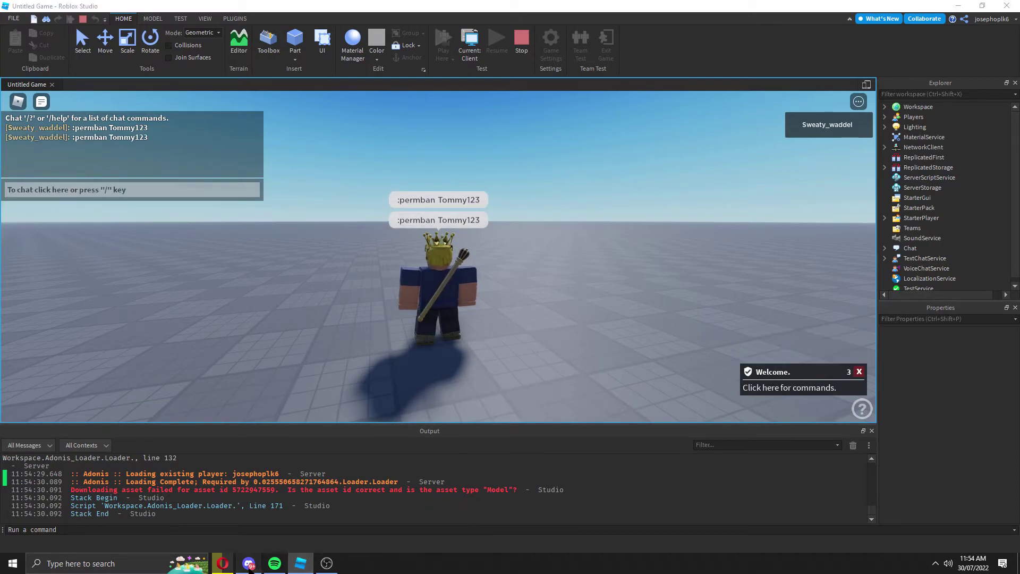
{"action": "left_click", "coordinate": [248, 563]}
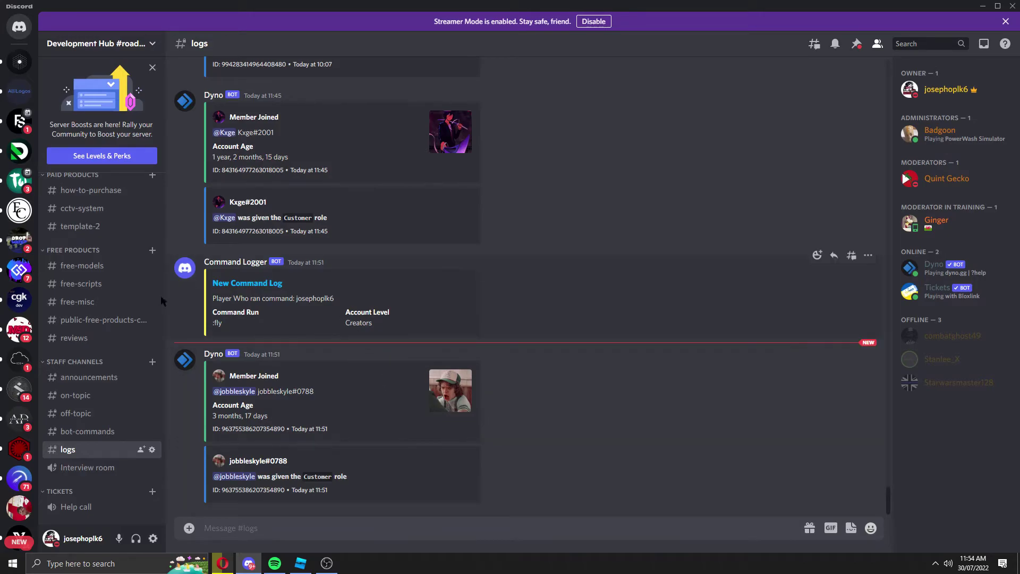
{"action": "scroll", "coordinate": [133, 372], "scroll_direction": "up", "scroll_amount": 5}
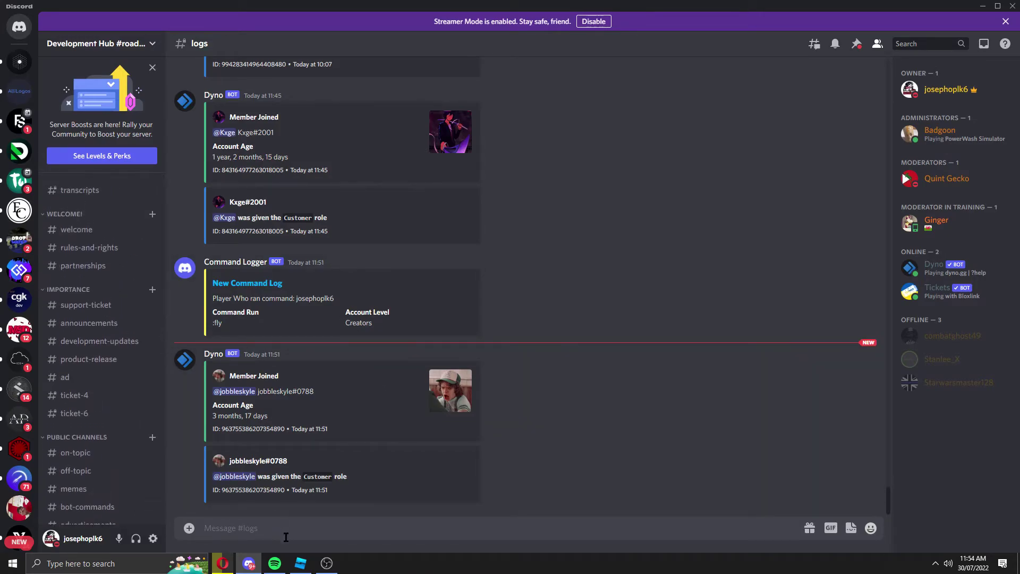
Step: Run :fly in the playtest chat and highlight its new log in Discord
{"action": "left_click", "coordinate": [300, 563]}
{"action": "key", "text": "slash"}
{"action": "type", "text": ":fly"}
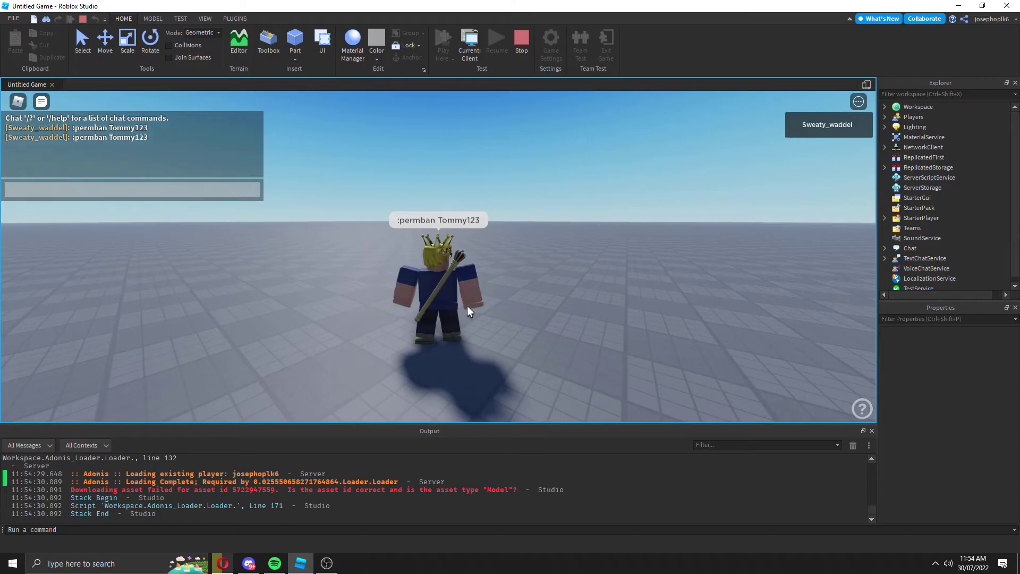
{"action": "key", "text": "Return"}
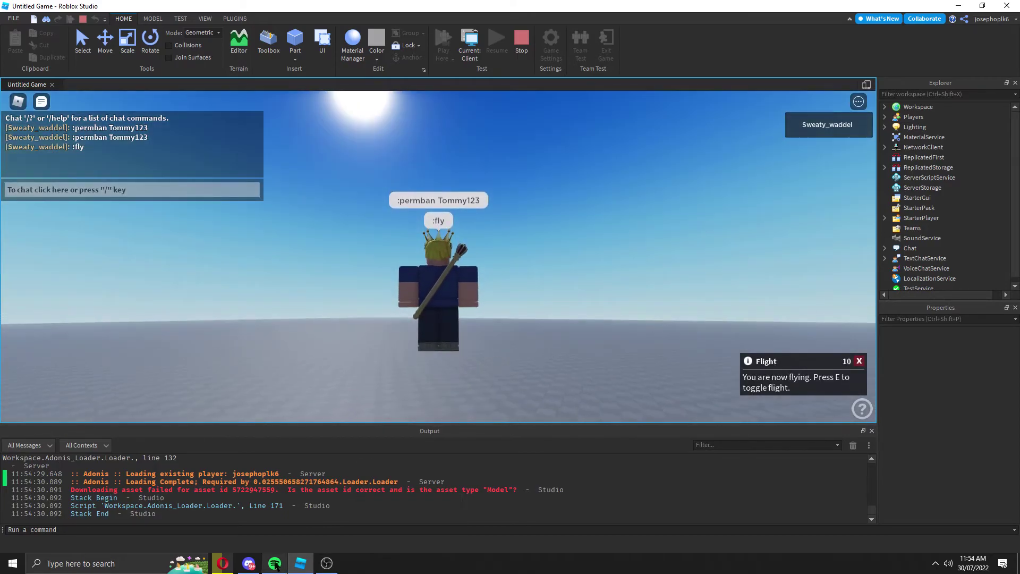
{"action": "left_click", "coordinate": [248, 563]}
{"action": "left_click_drag", "start_coordinate": [246, 442], "coordinate": [391, 498]}
{"action": "left_click", "coordinate": [328, 510]}
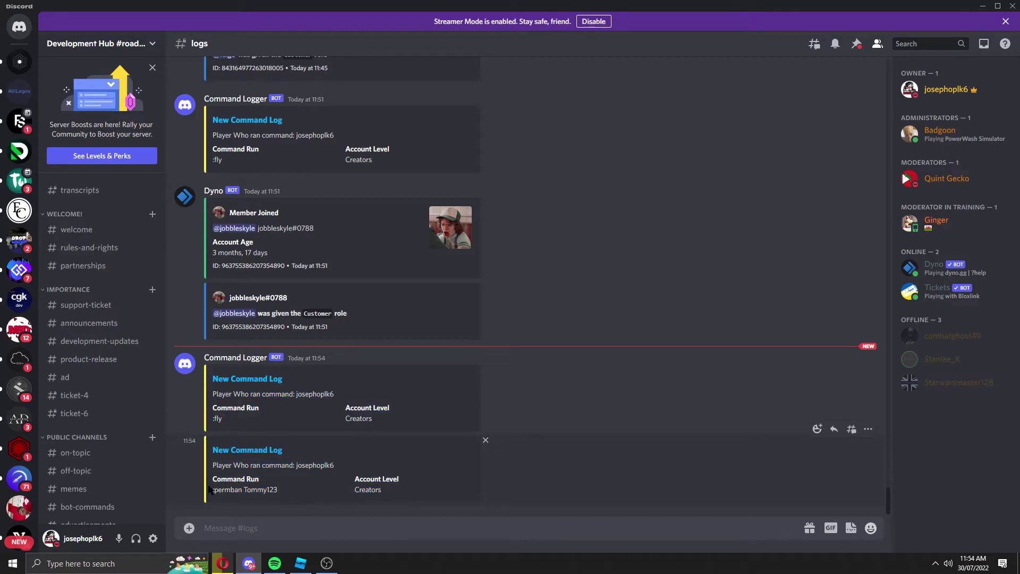
{"action": "left_click_drag", "start_coordinate": [212, 464], "coordinate": [418, 494]}
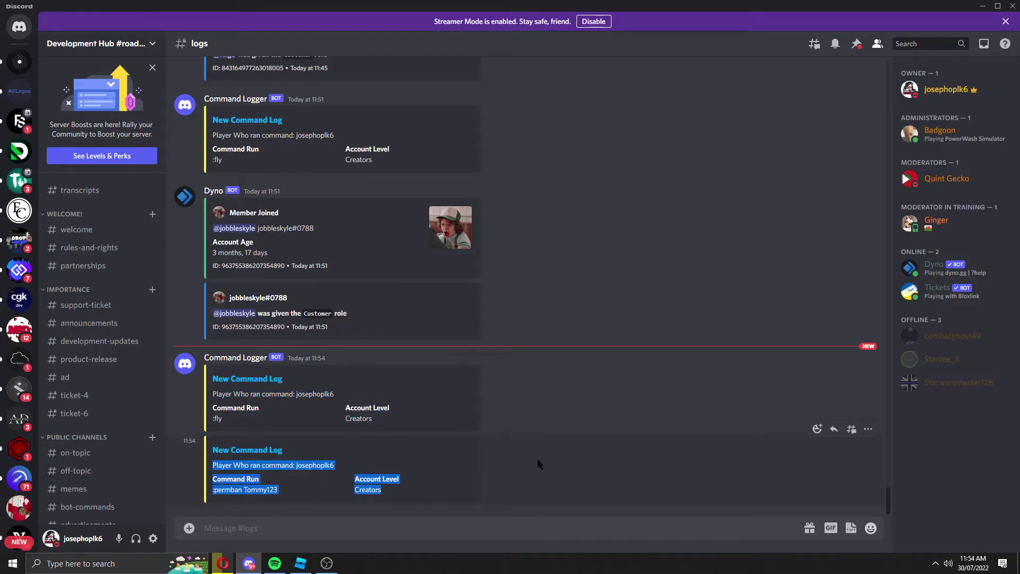
{"action": "left_click", "coordinate": [472, 480]}
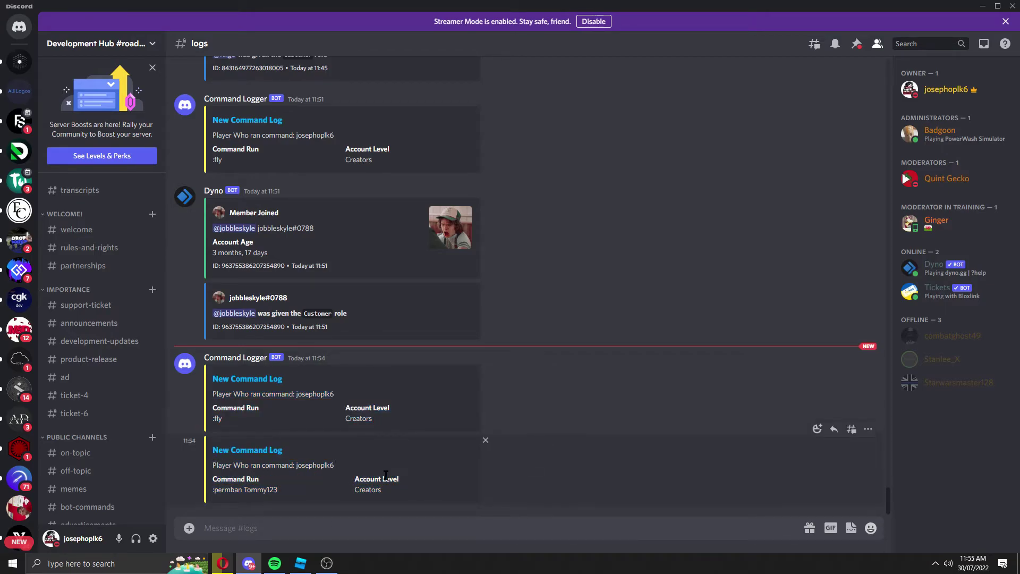
{"action": "left_click_drag", "start_coordinate": [213, 448], "coordinate": [347, 494]}
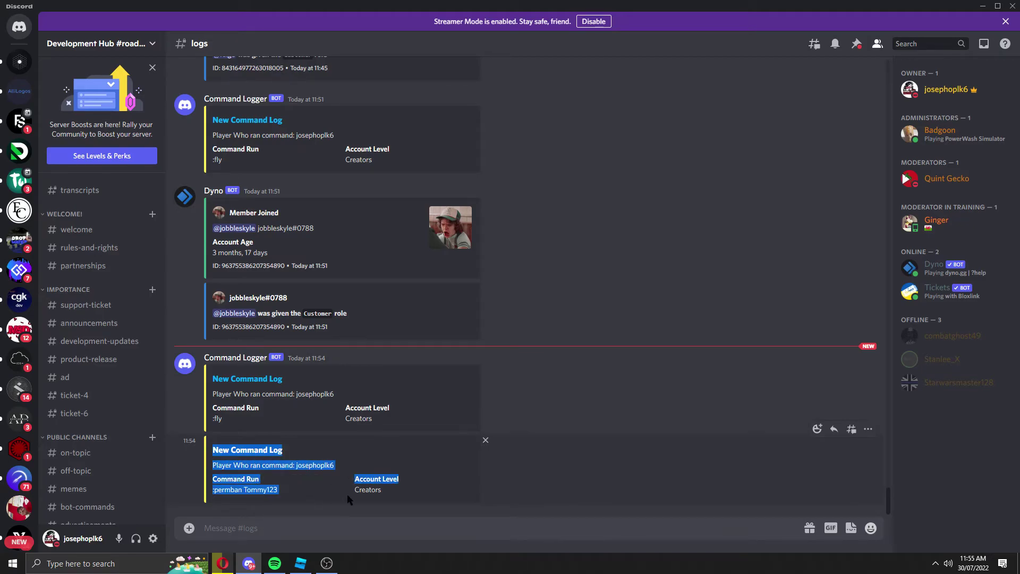
{"action": "left_click", "coordinate": [445, 492]}
Step: Send :unfly and then :nuke in the Roblox Studio playtest chat
{"action": "left_click", "coordinate": [301, 563]}
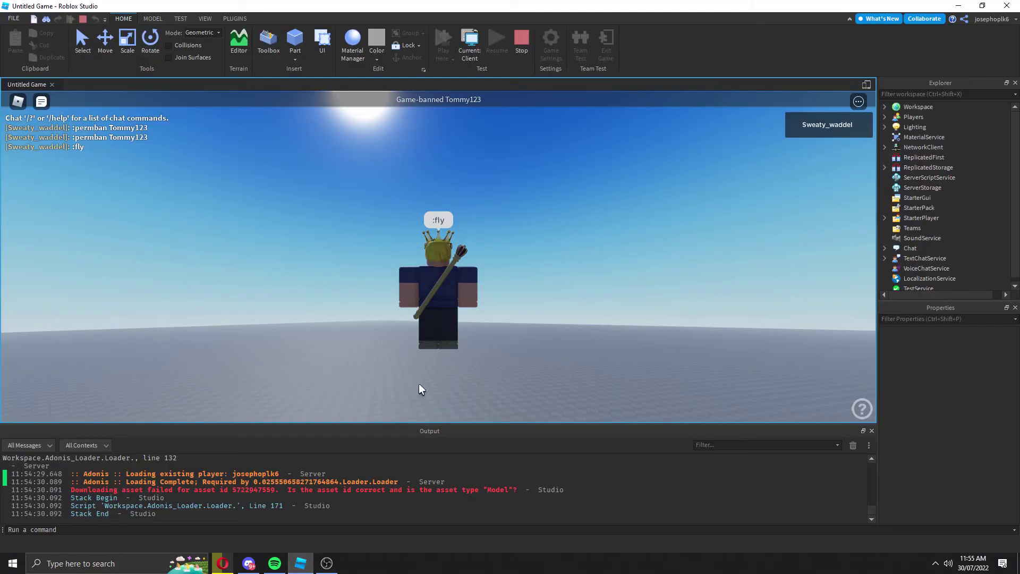
{"action": "key", "text": "slash"}
{"action": "type", "text": ":unfly"}
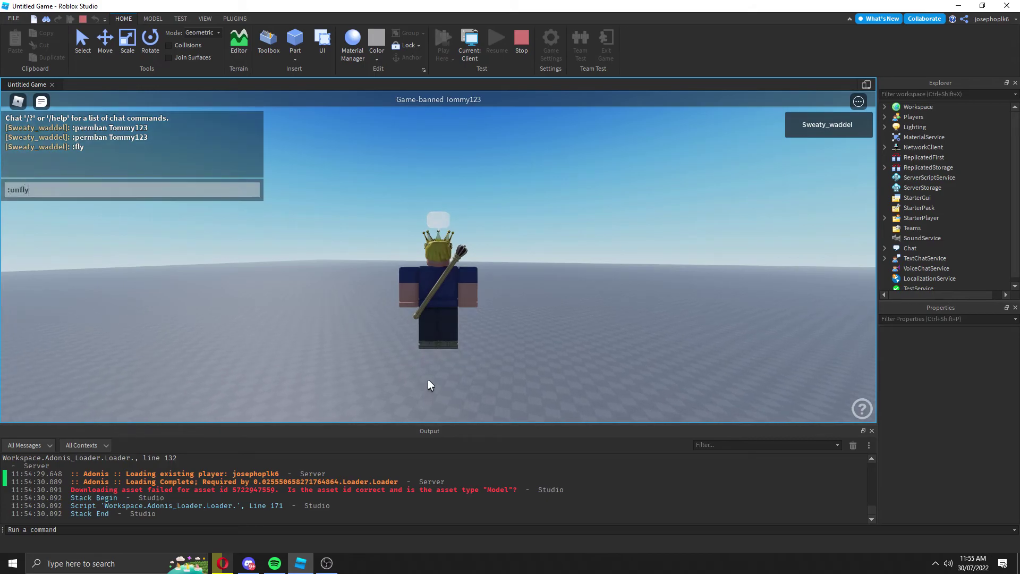
{"action": "key", "text": "Return"}
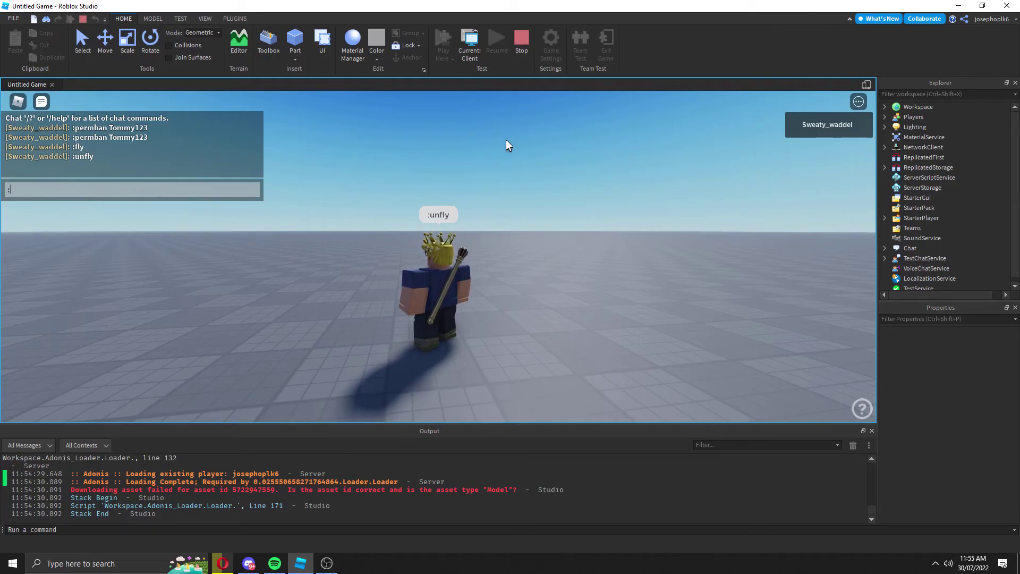
{"action": "type", "text": "nuke"}
{"action": "key", "text": "Return"}
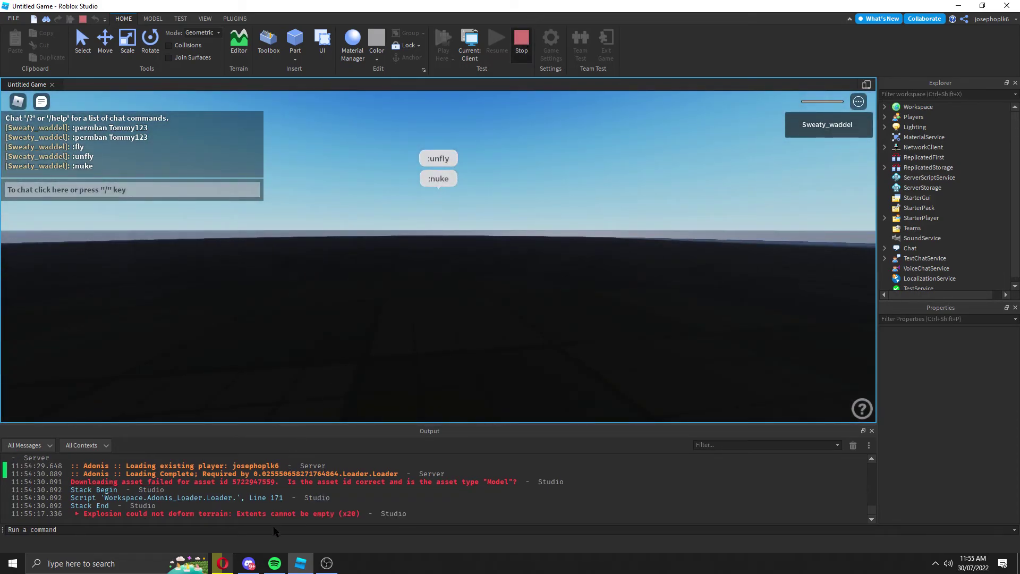
Step: Find and highlight the :unfly command log in Discord's logs channel
{"action": "left_click", "coordinate": [249, 563]}
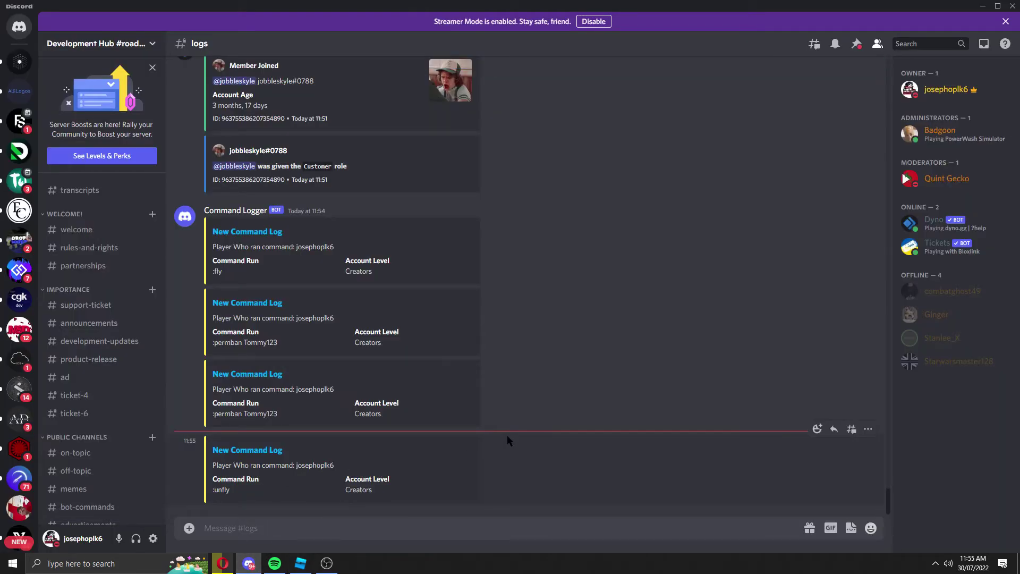
{"action": "scroll", "coordinate": [101, 372], "scroll_direction": "down", "scroll_amount": 5}
{"action": "scroll", "coordinate": [101, 372], "scroll_direction": "up", "scroll_amount": 4}
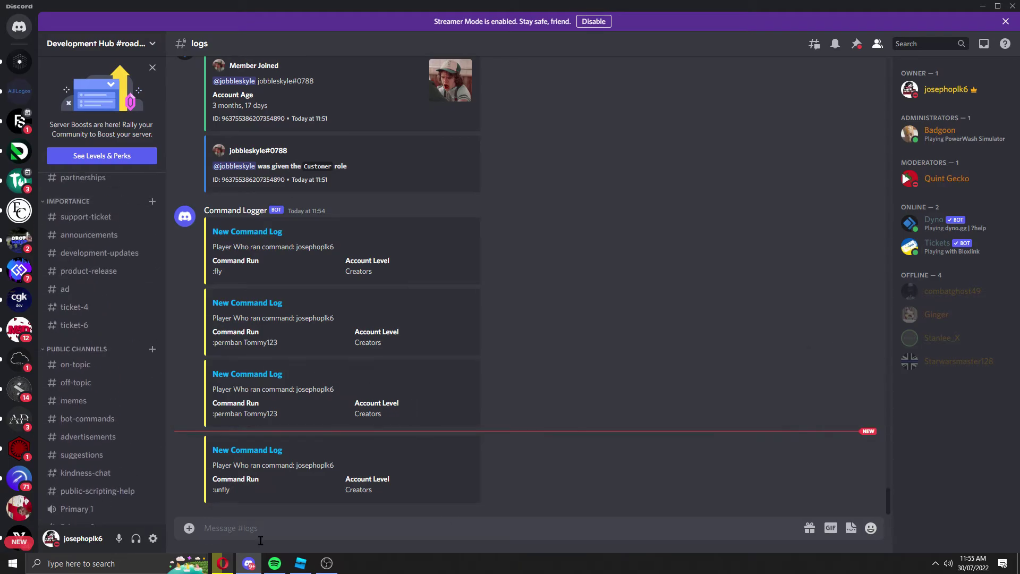
{"action": "left_click_drag", "start_coordinate": [212, 465], "coordinate": [479, 476]}
{"action": "left_click", "coordinate": [478, 476]}
Step: Recheck the logs channel, then return to Studio and orbit around the baseplate
{"action": "left_click", "coordinate": [301, 564]}
{"action": "left_click", "coordinate": [248, 564]}
{"action": "scroll", "coordinate": [101, 319], "scroll_direction": "up", "scroll_amount": 3}
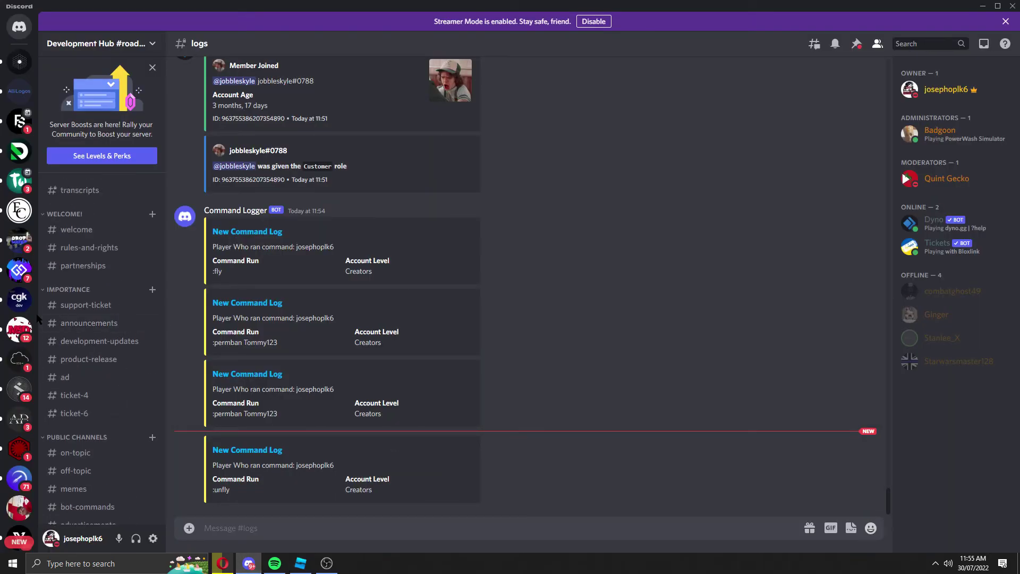
{"action": "scroll", "coordinate": [21, 319], "scroll_direction": "down", "scroll_amount": 10}
{"action": "scroll", "coordinate": [106, 334], "scroll_direction": "down", "scroll_amount": 3}
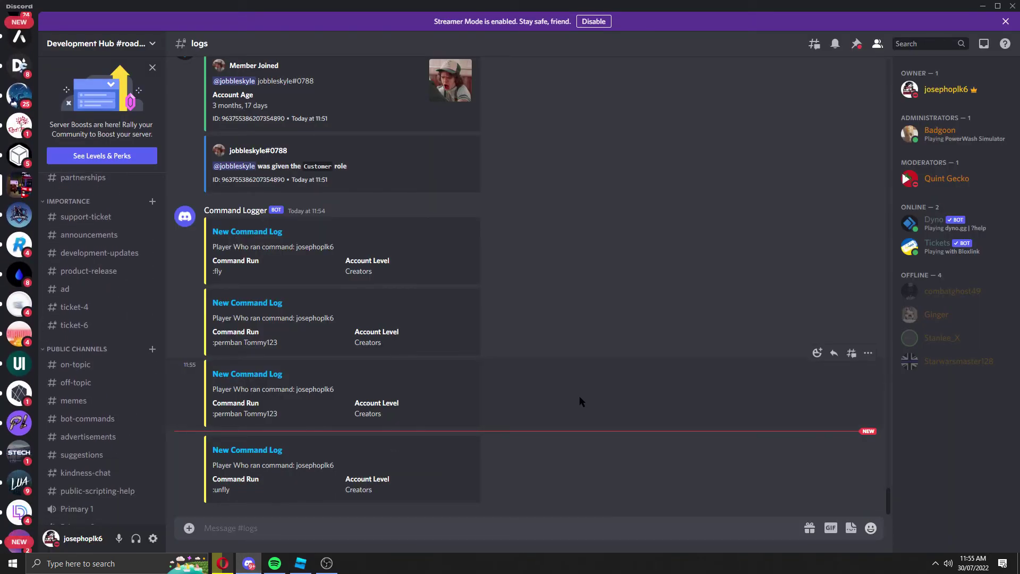
{"action": "left_click", "coordinate": [301, 564]}
{"action": "right_click_drag", "start_coordinate": [402, 389], "coordinate": [410, 387]}
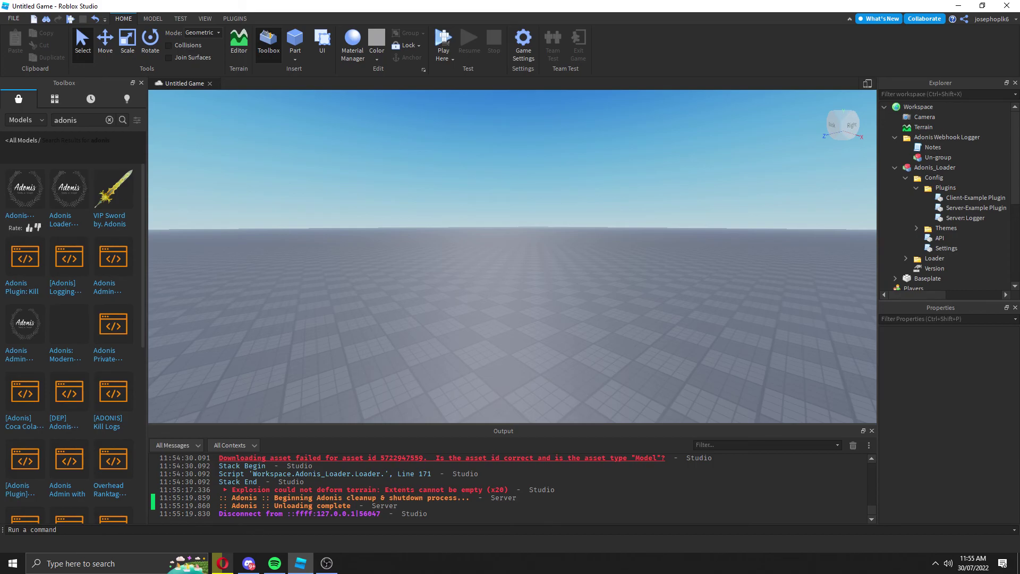
Step: Orbit the camera around the empty baseplate
{"action": "right_click_drag", "start_coordinate": [617, 308], "coordinate": [616, 308]}
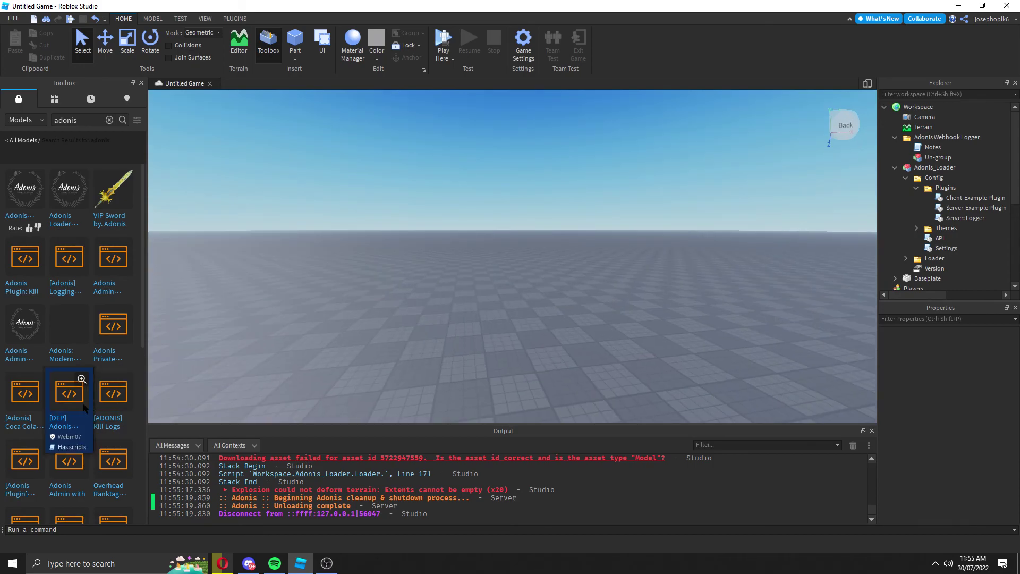